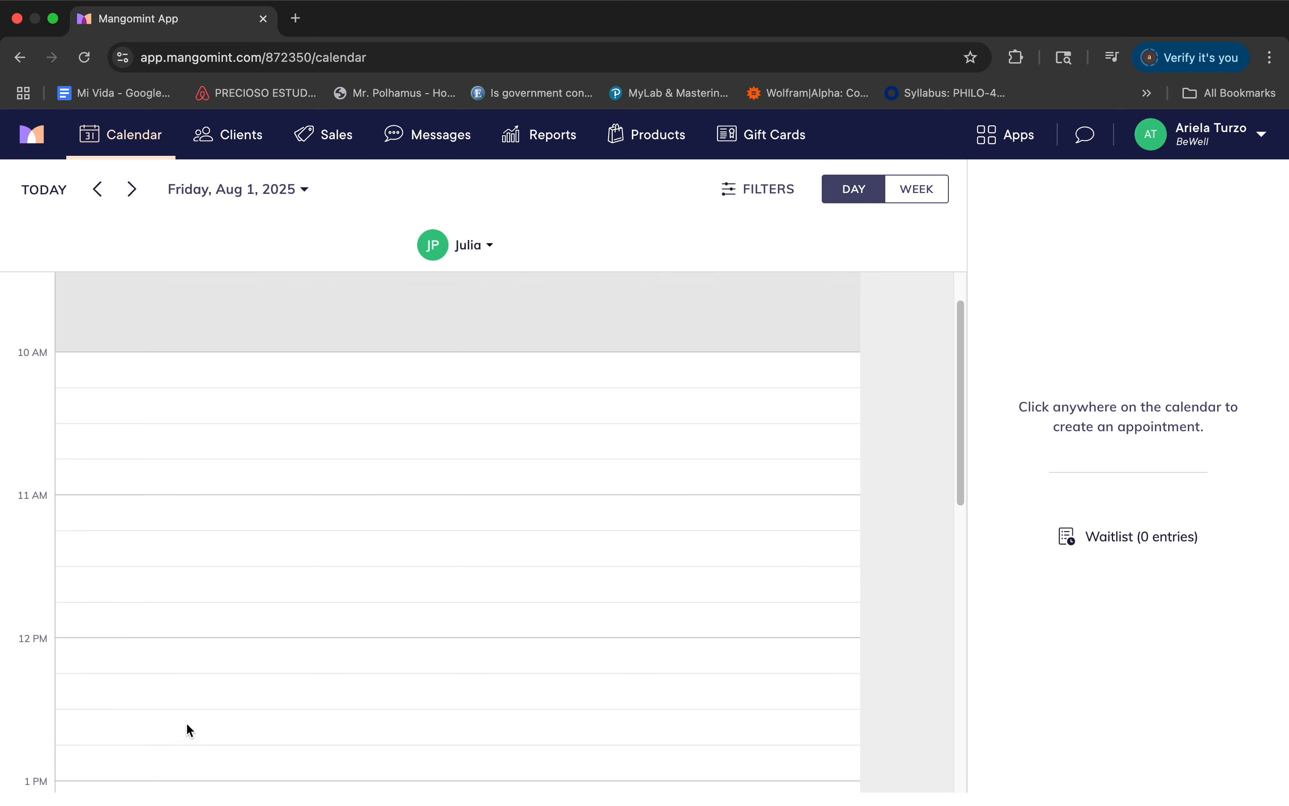
Browse the daily schedule ahead to Monday, Aug 4, 2025 and return to Friday, Aug 1, 2025.
click(131, 192)
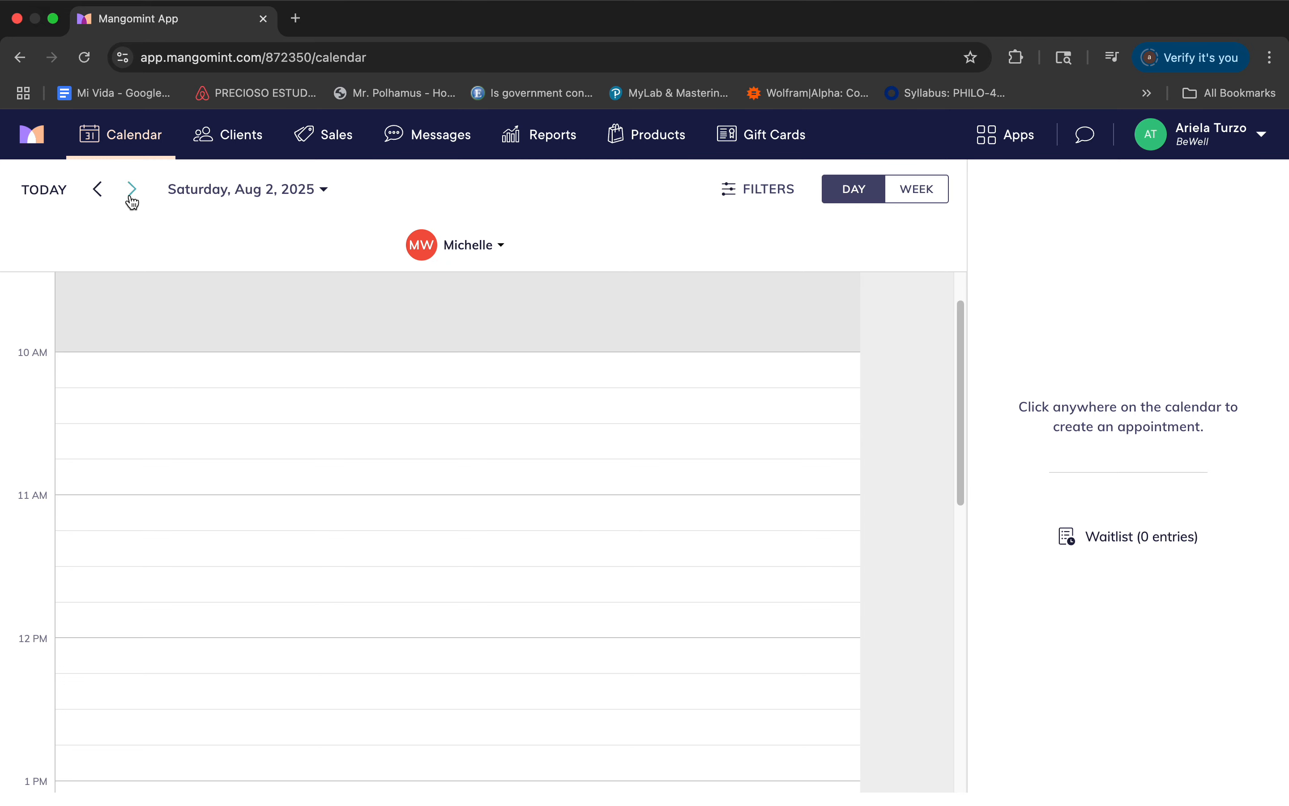
click(132, 195)
click(132, 195)
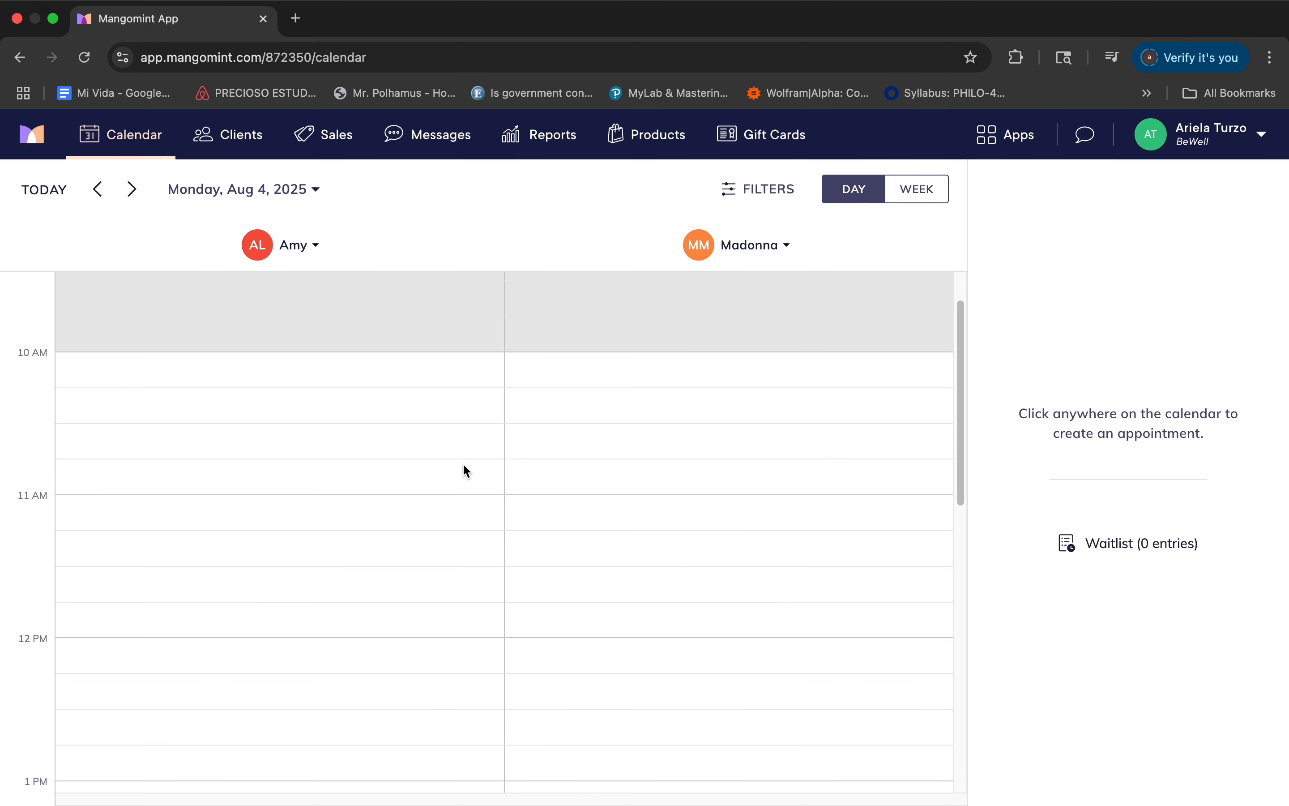
click(96, 189)
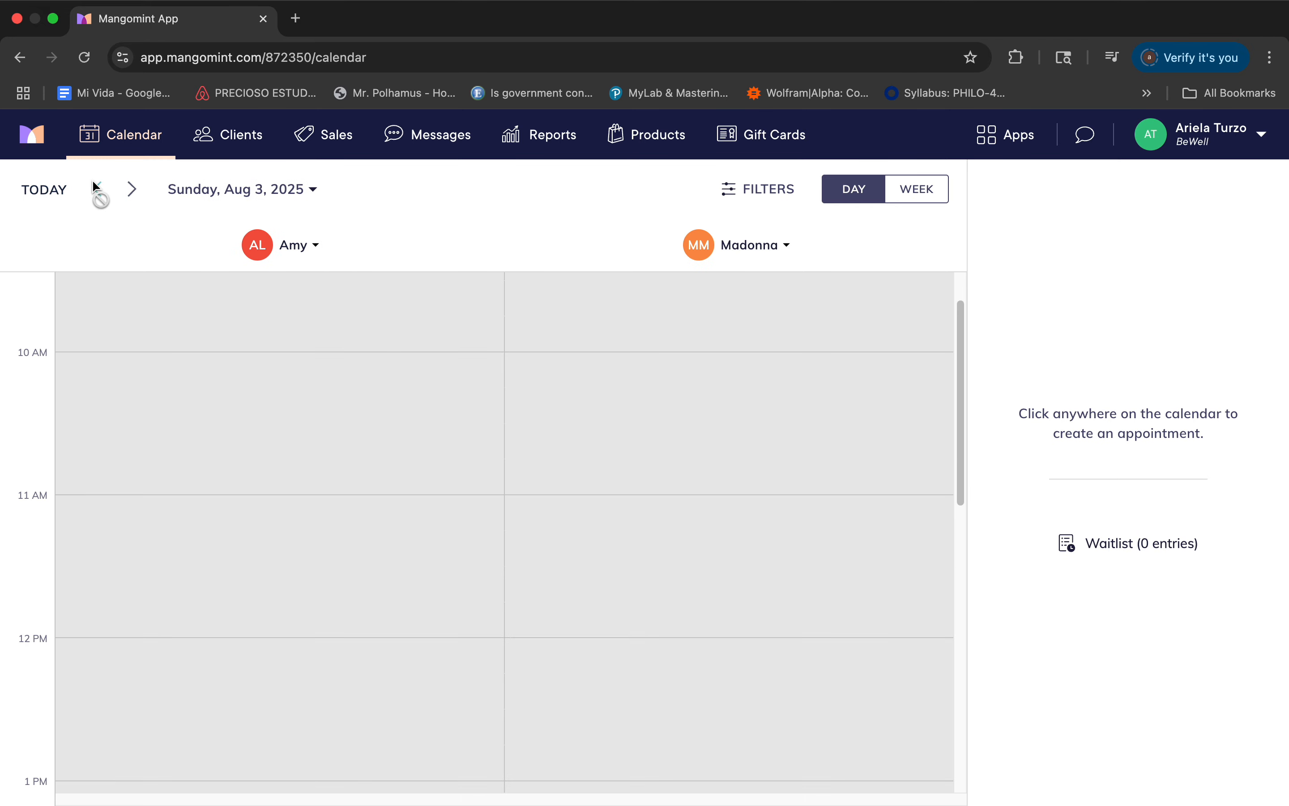
click(96, 189)
click(96, 189)
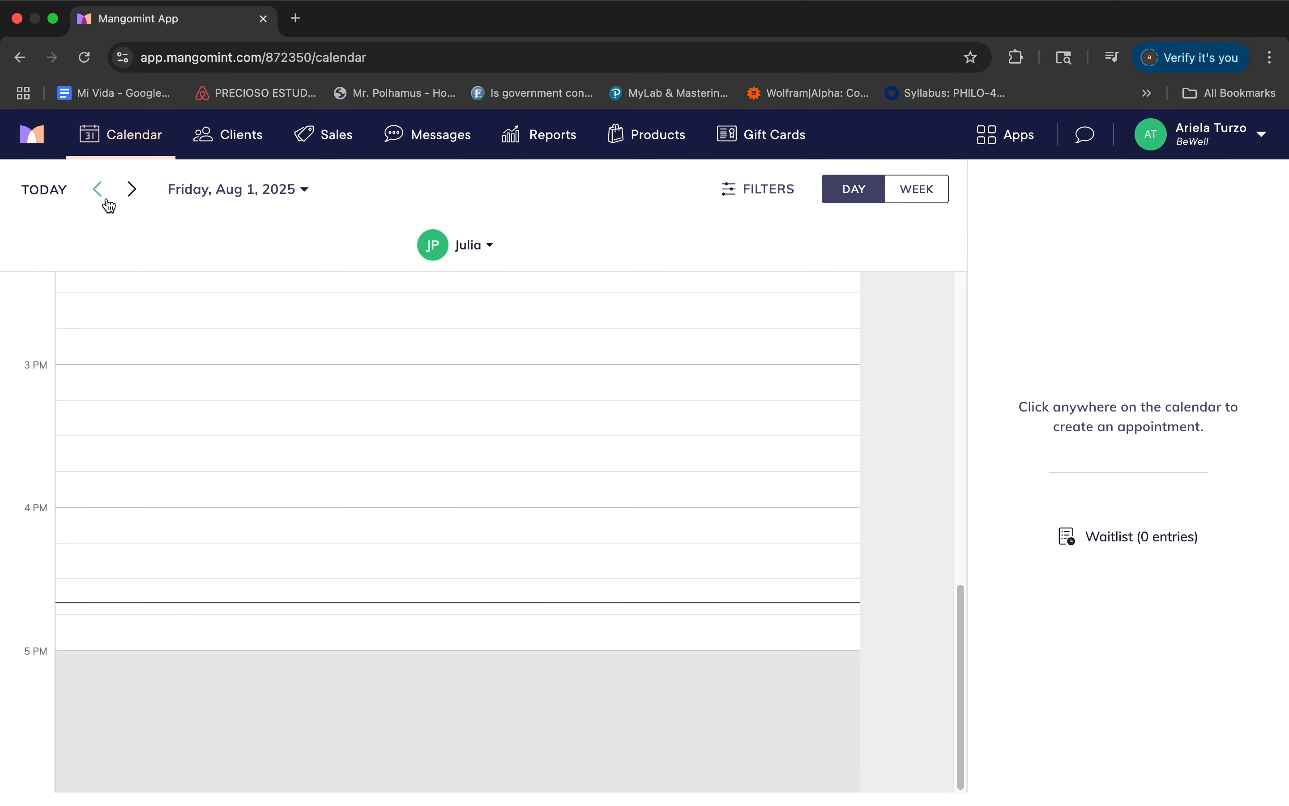
Start a new appointment at 11:00 AM on Friday, Aug 1 and open a new client entry using the client's first name.
scroll(149, 376, up, 15)
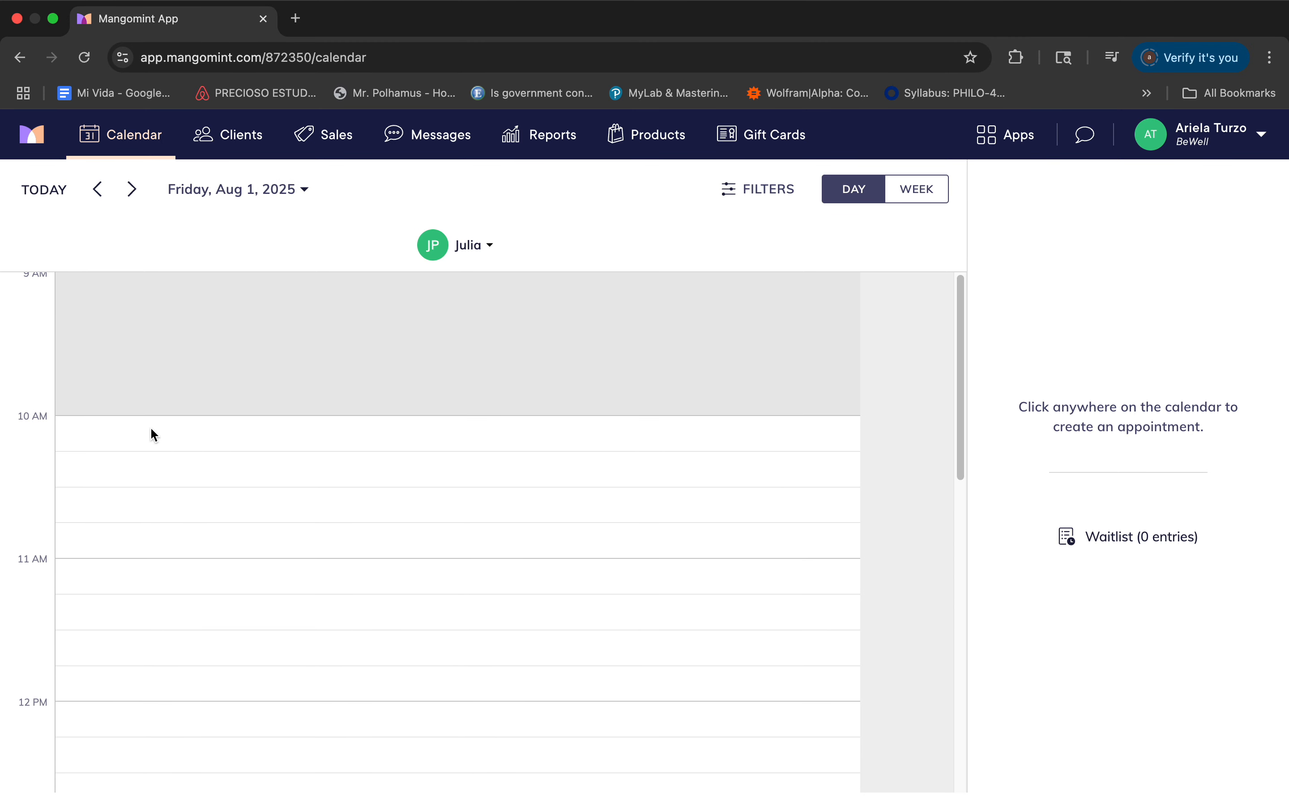
click(139, 565)
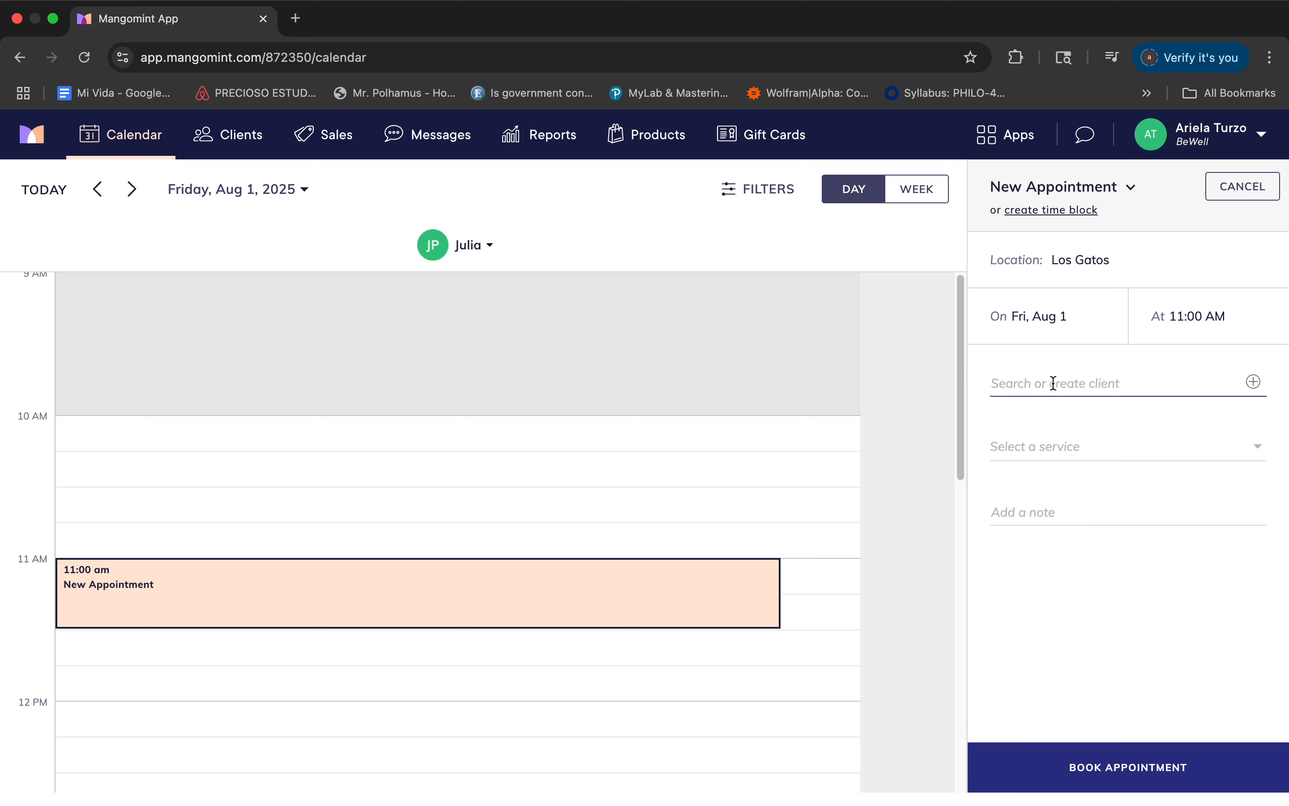
text(ariela)
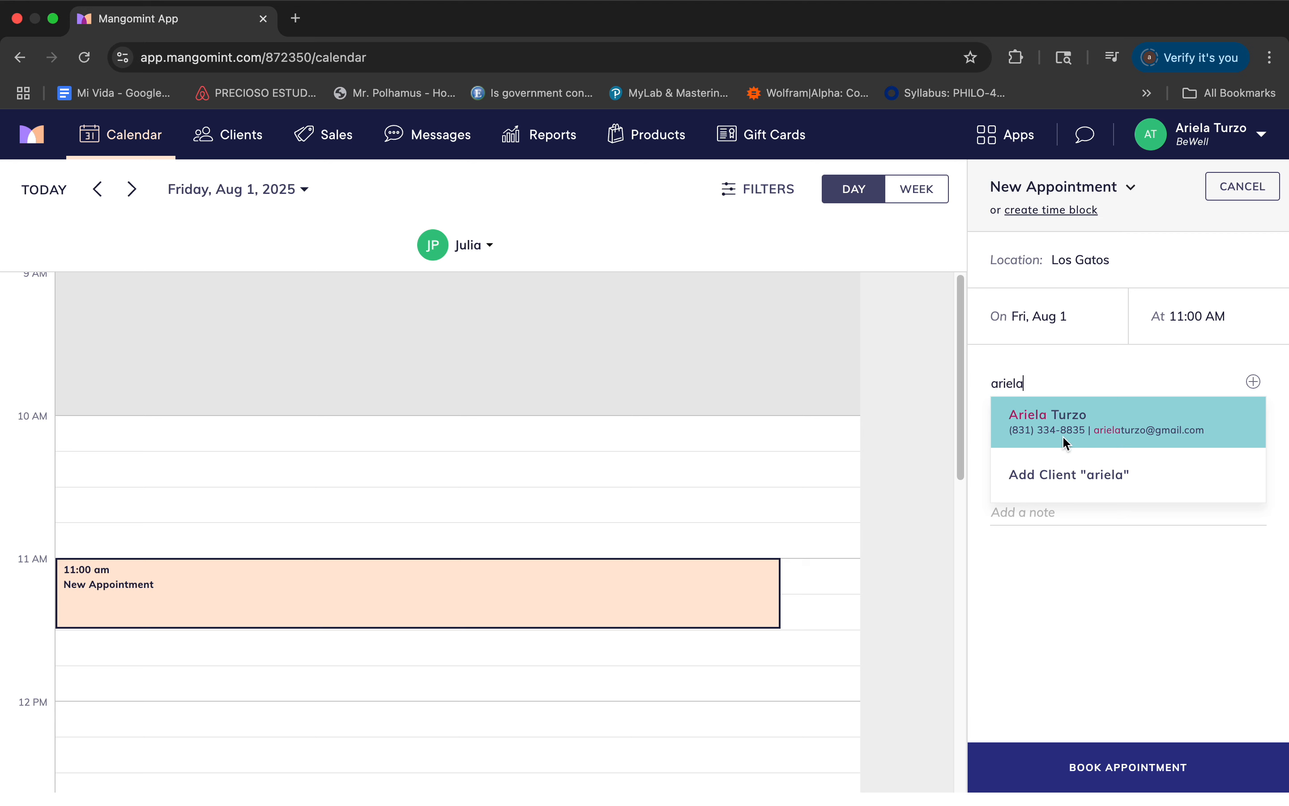
click(1046, 481)
click(1113, 408)
click(1146, 400)
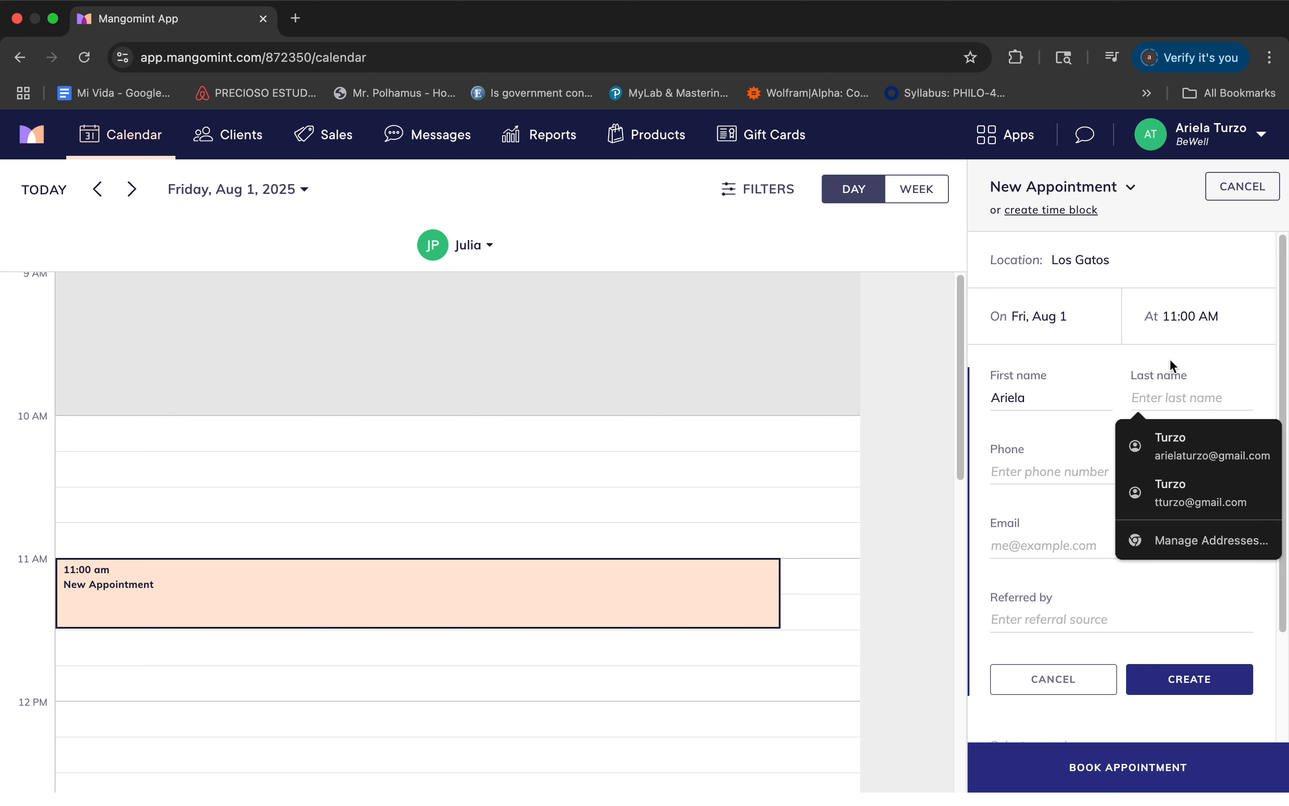
Enter "insta" as the new client's referral source and clear it again.
scroll(1016, 453, down, 3)
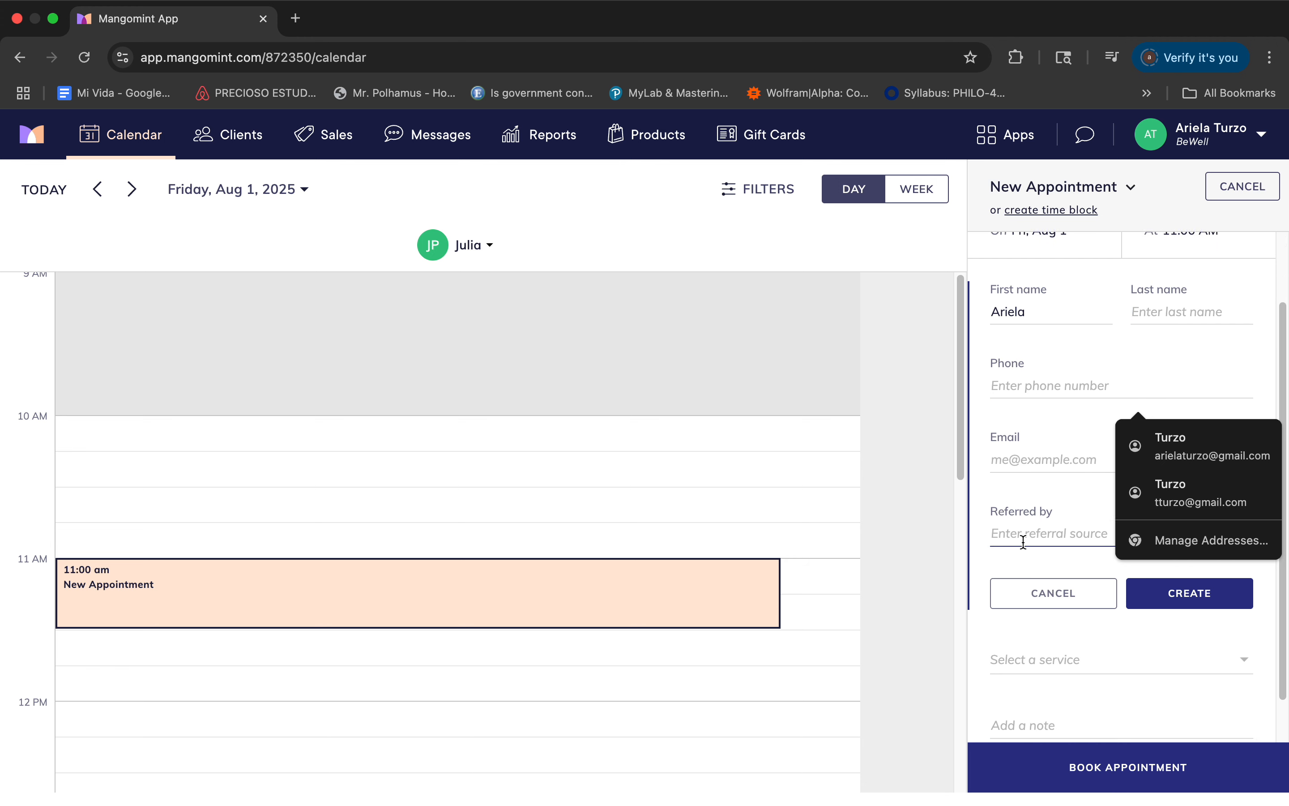
scroll(1023, 543, down, 2)
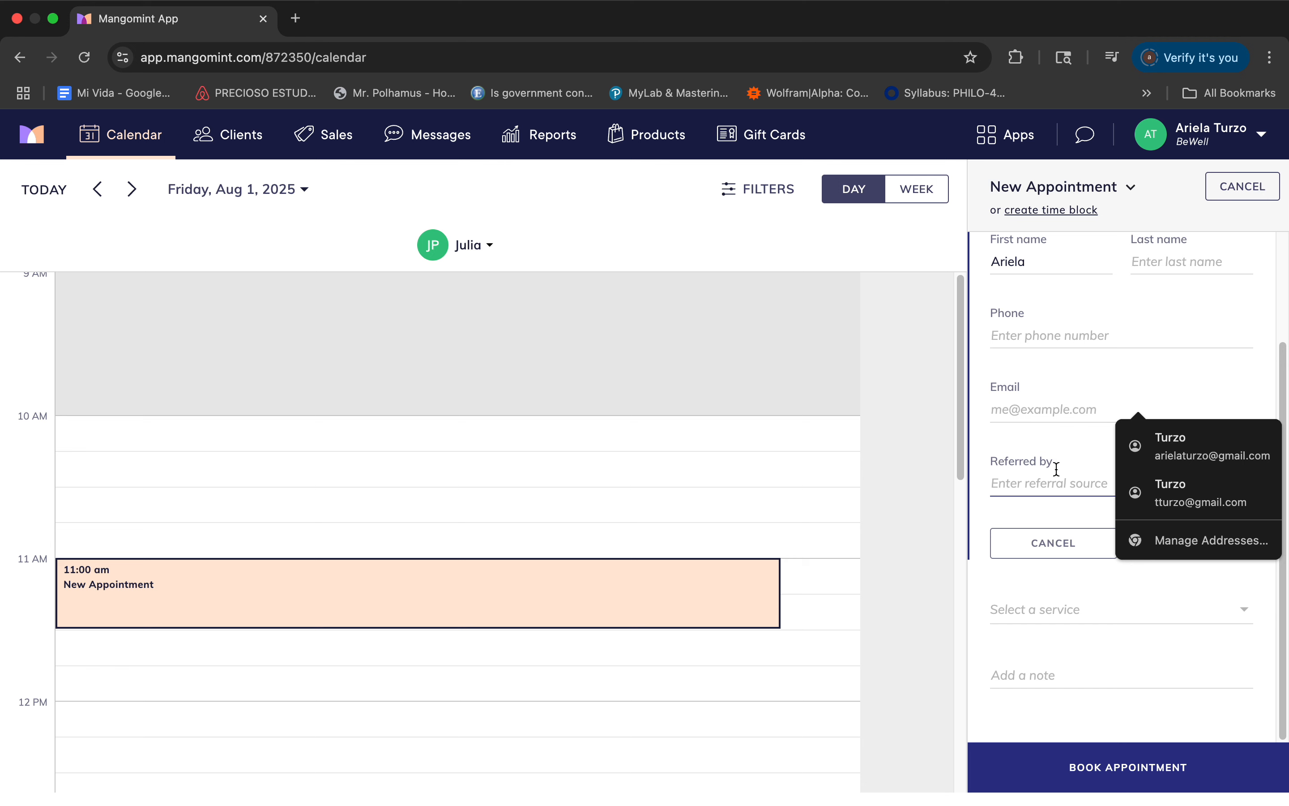
click(1026, 511)
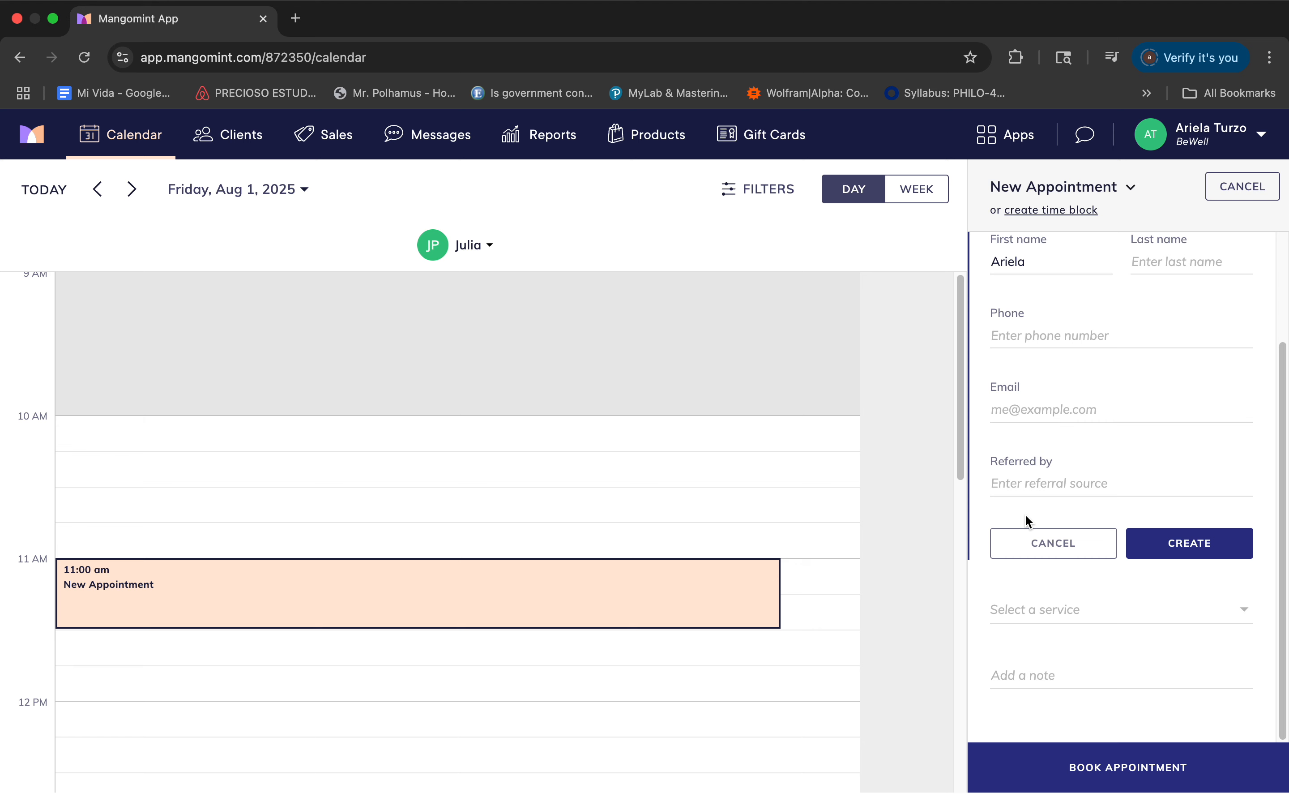
click(1067, 483)
text(insta)
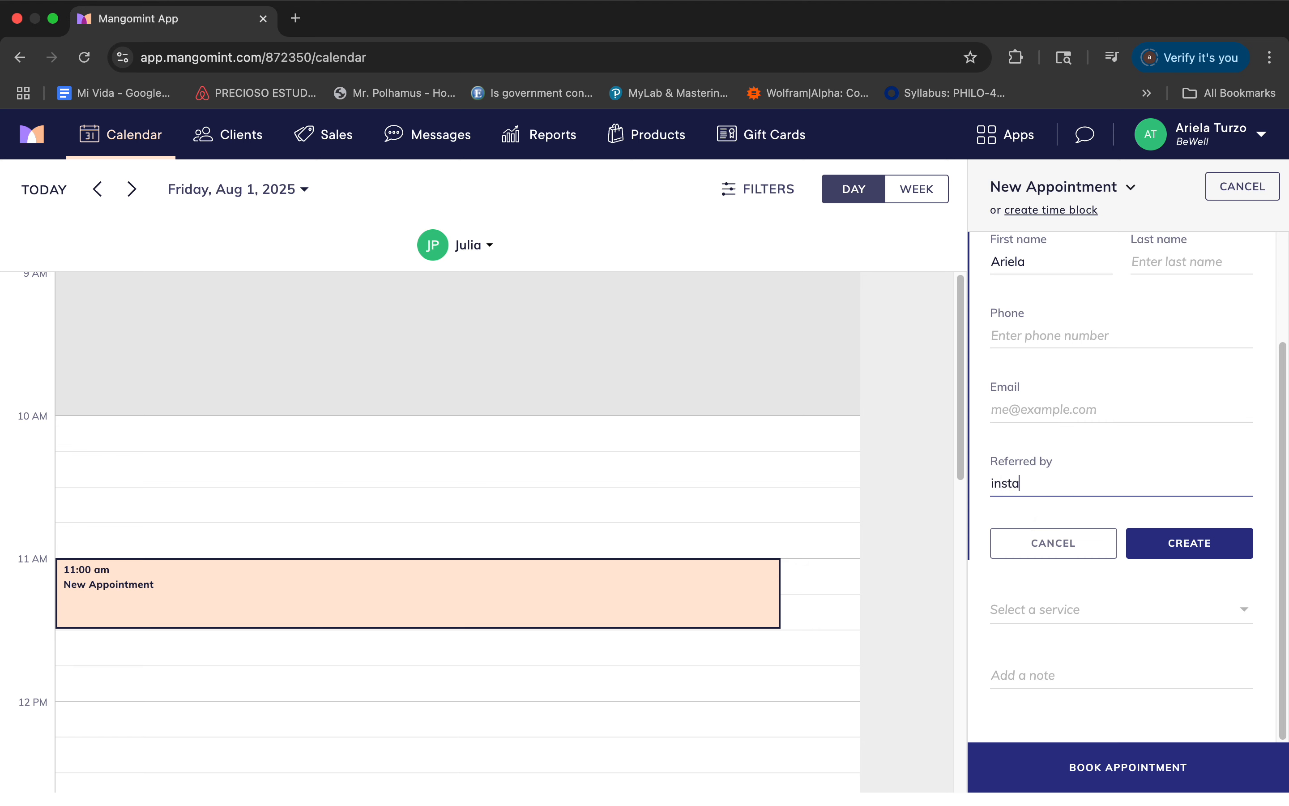
key(BackSpace)
key(BackSpace)
key(BackSpace)
key(BackSpace)
key(BackSpace)
click(1012, 550)
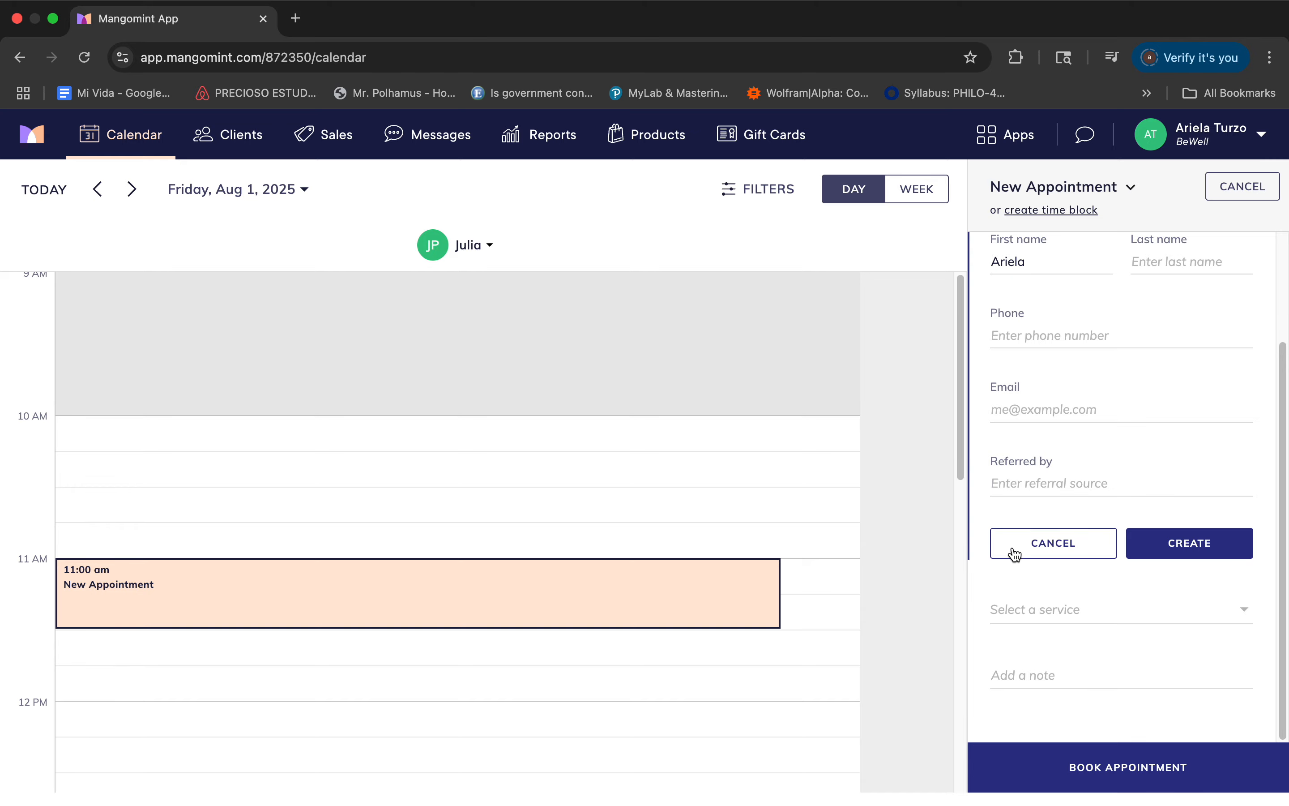
Choose Radiant Beauty IV Small (250mL) as the service for the 11:00 AM appointment.
click(1042, 609)
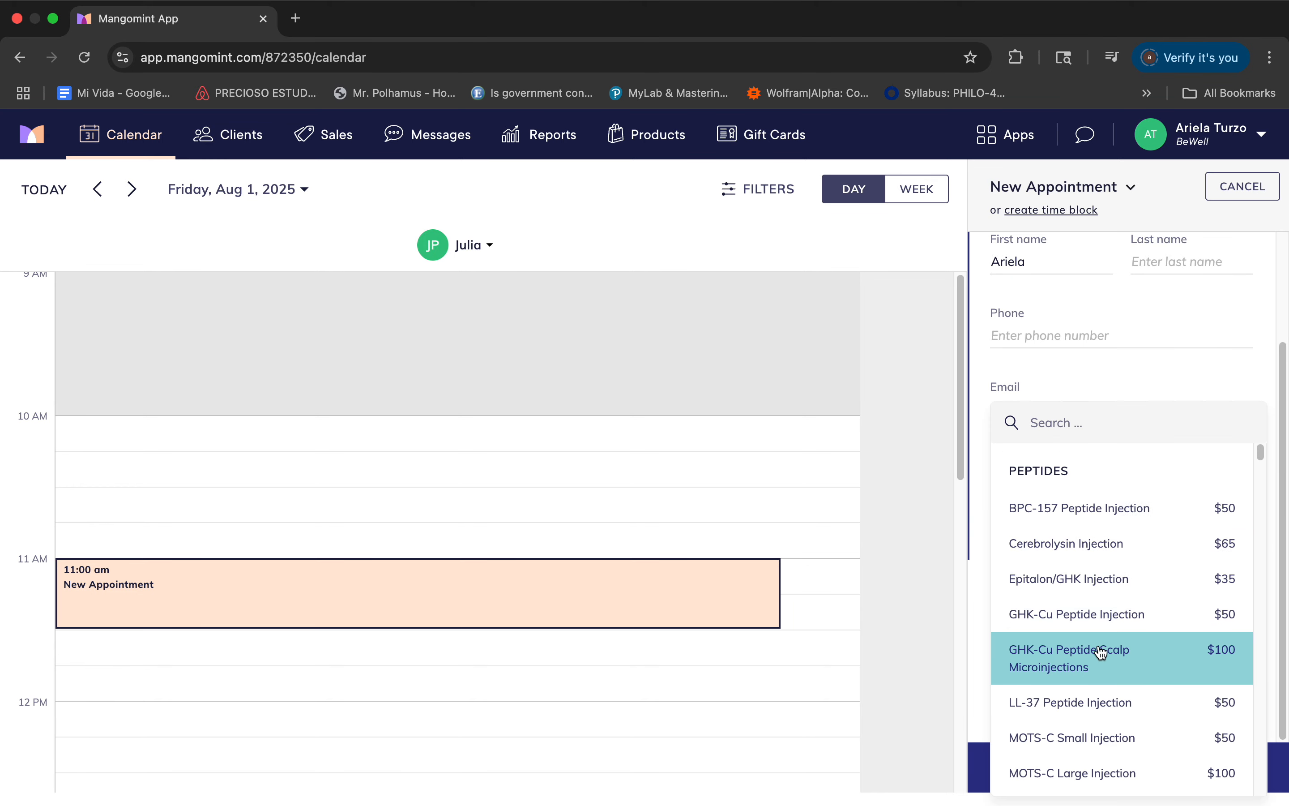
scroll(1097, 649, down, 15)
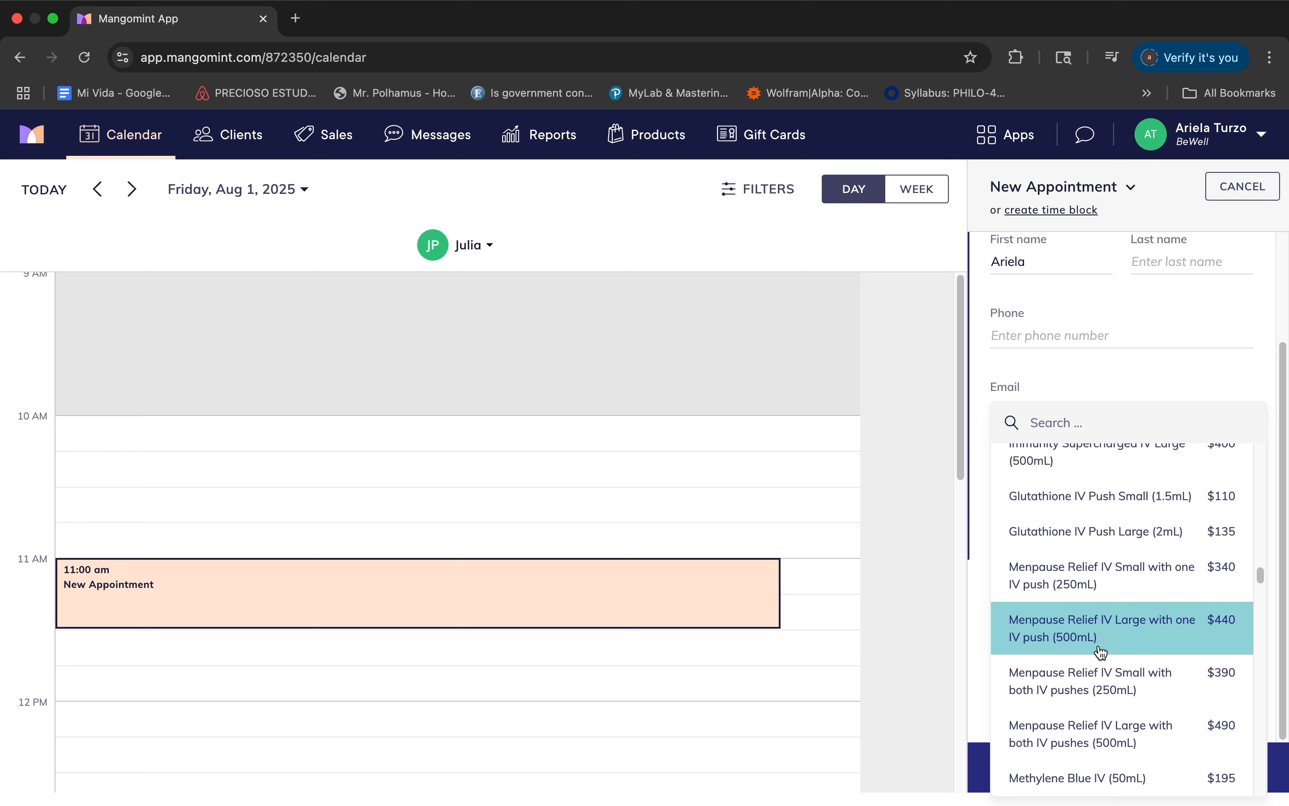
scroll(1100, 651, down, 5)
scroll(1101, 652, down, 2)
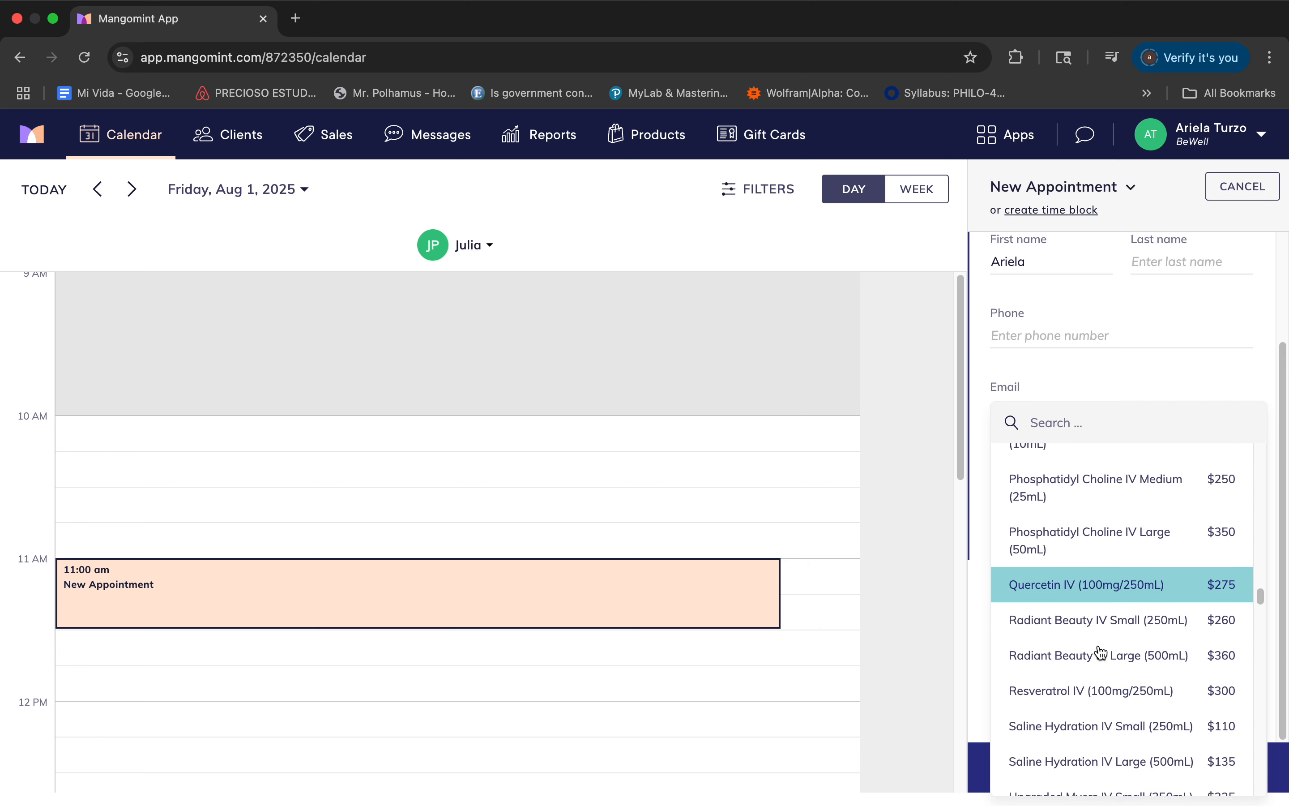
click(1101, 634)
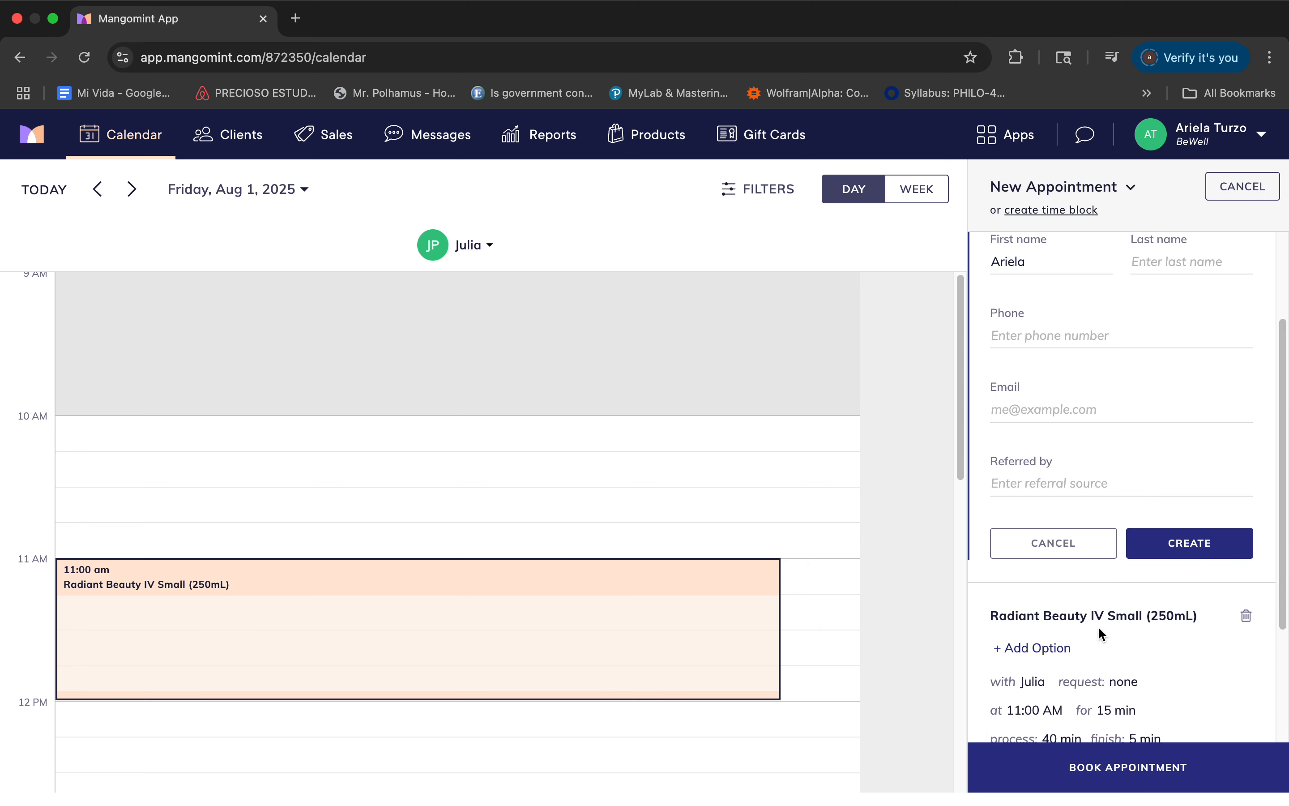
Add the B6 and Lactated Ringers options to the Radiant Beauty IV Small (250mL) service.
scroll(1099, 626, down, 3)
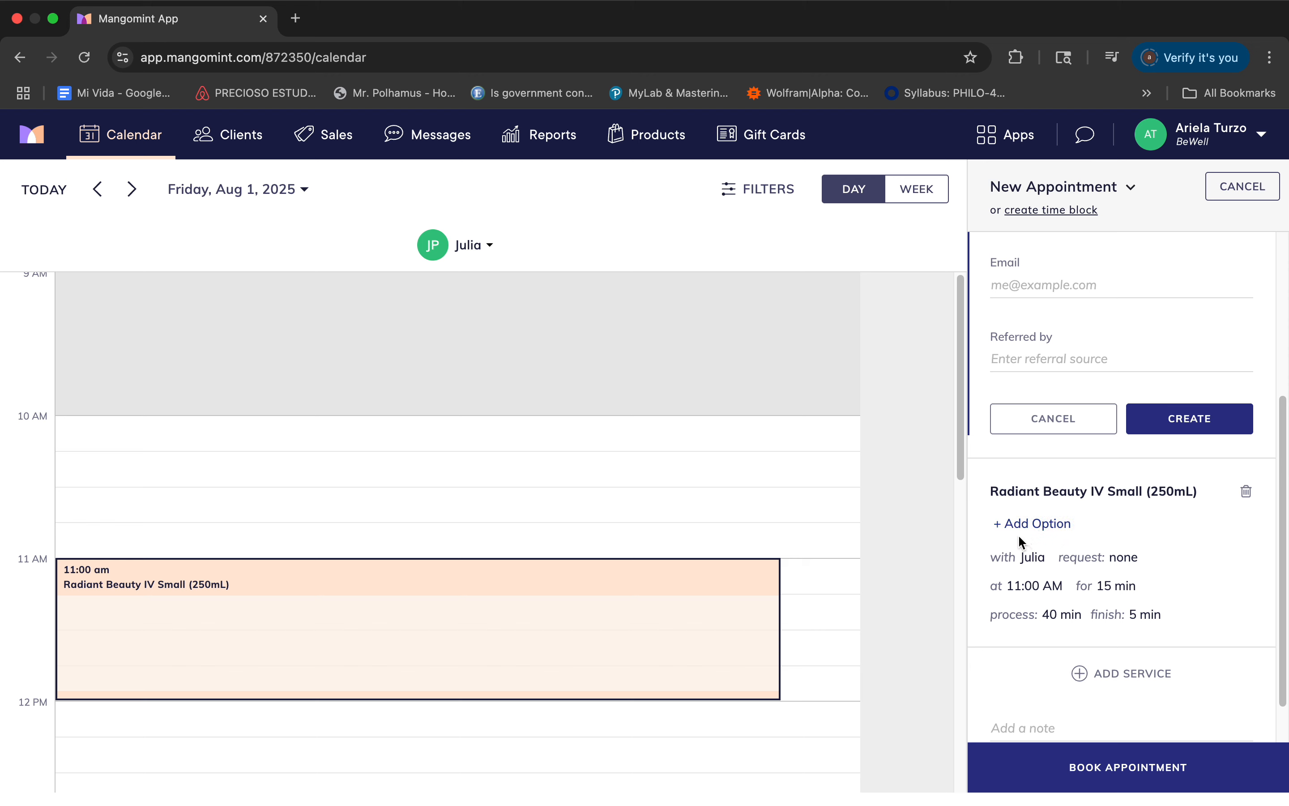
click(1031, 523)
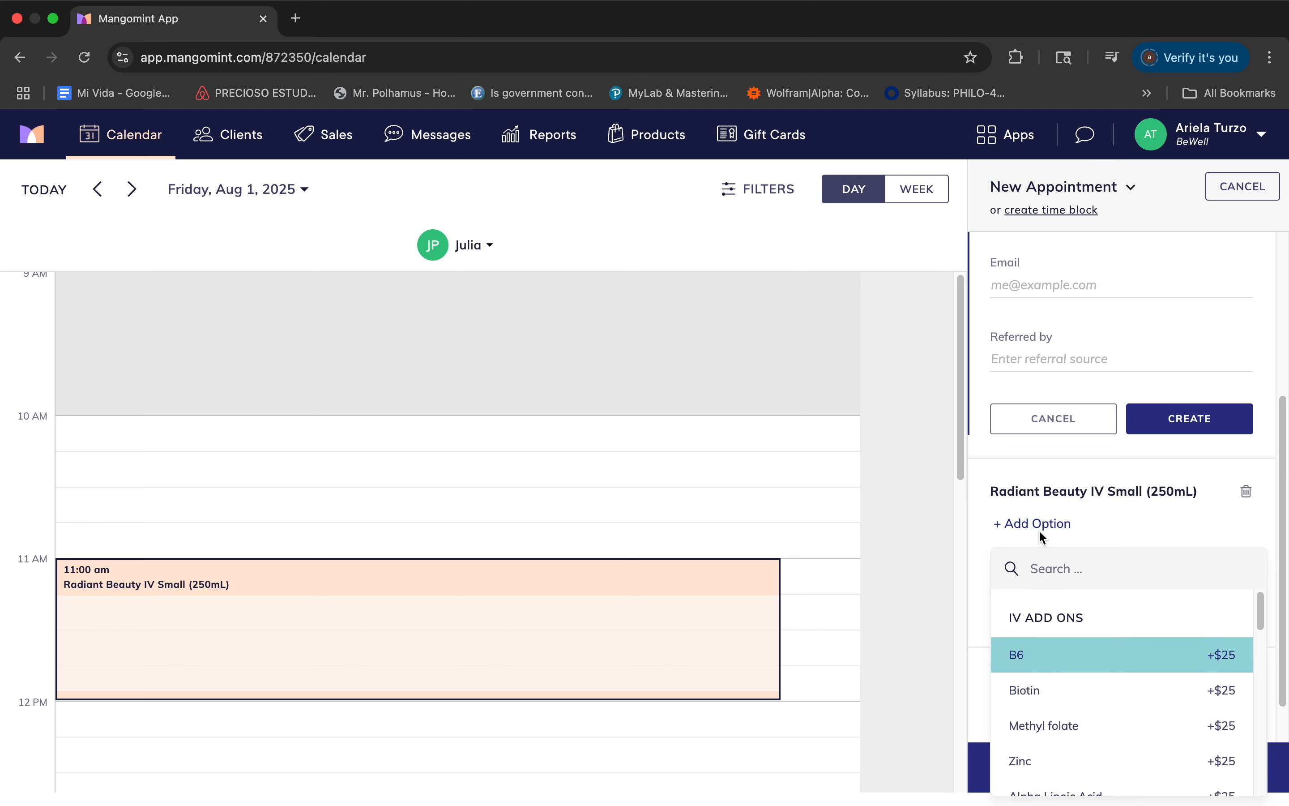
click(1040, 654)
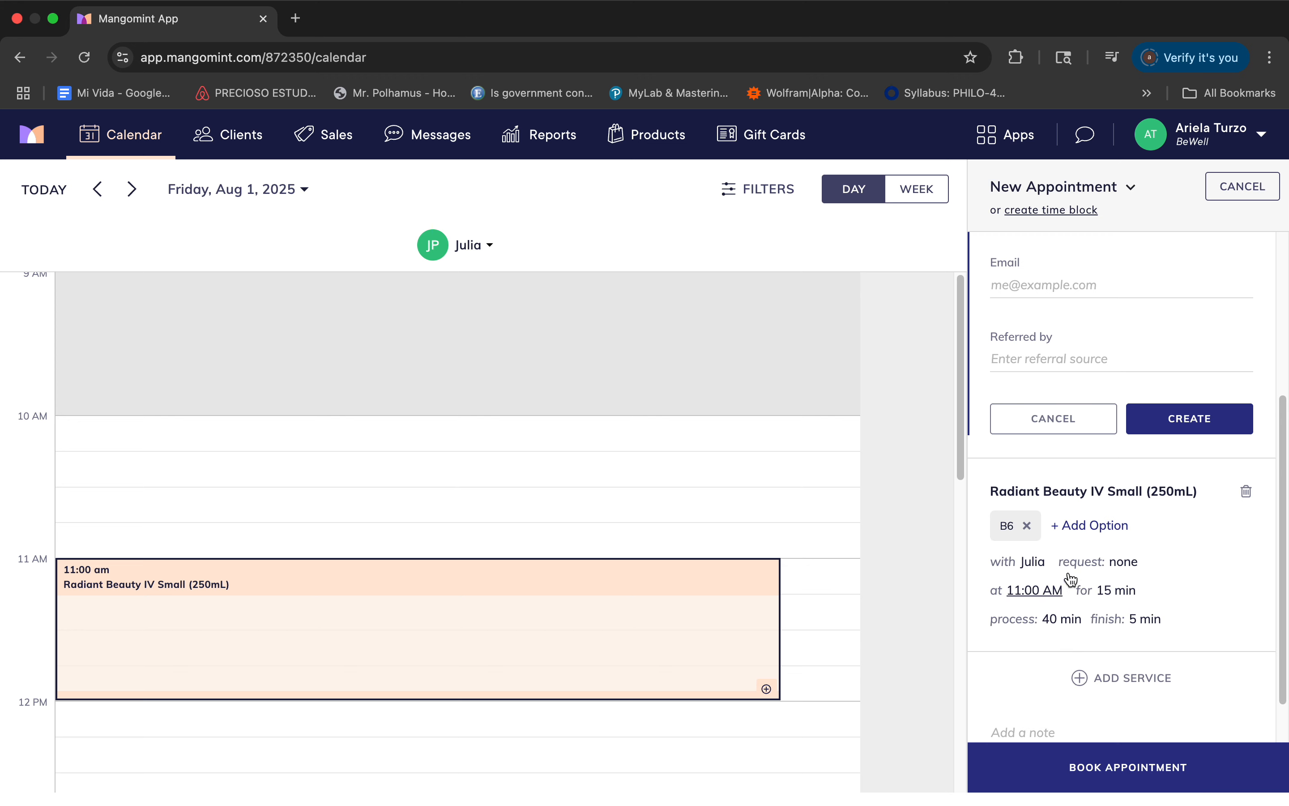
click(1088, 525)
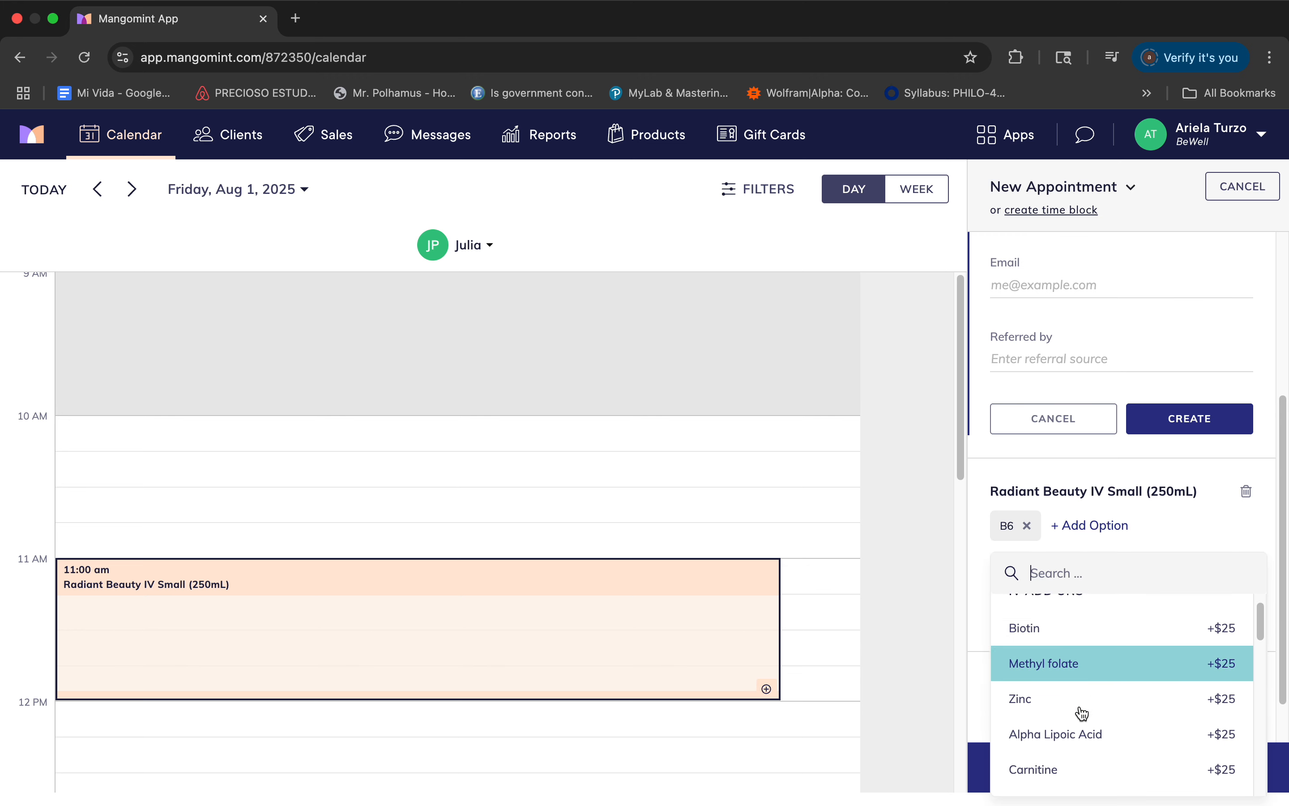
scroll(1082, 713, down, 5)
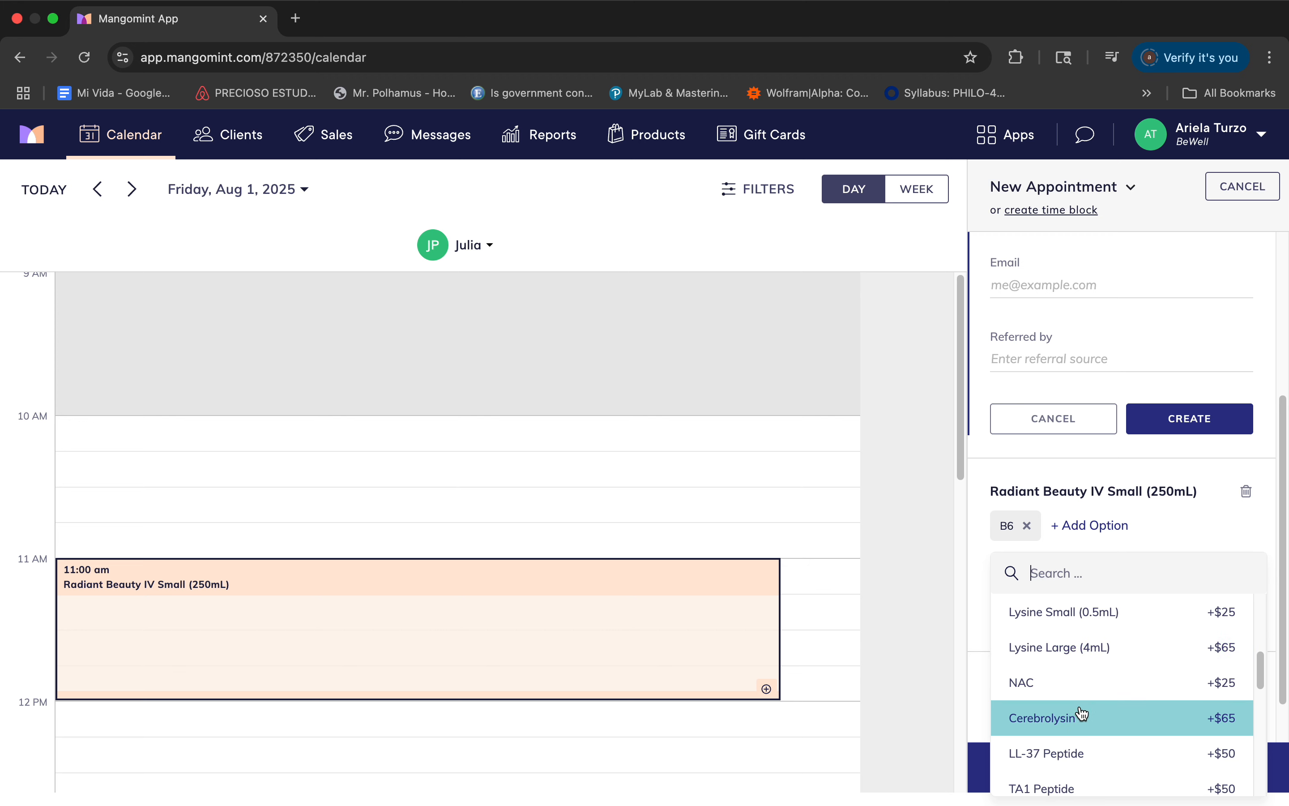
scroll(1081, 713, down, 4)
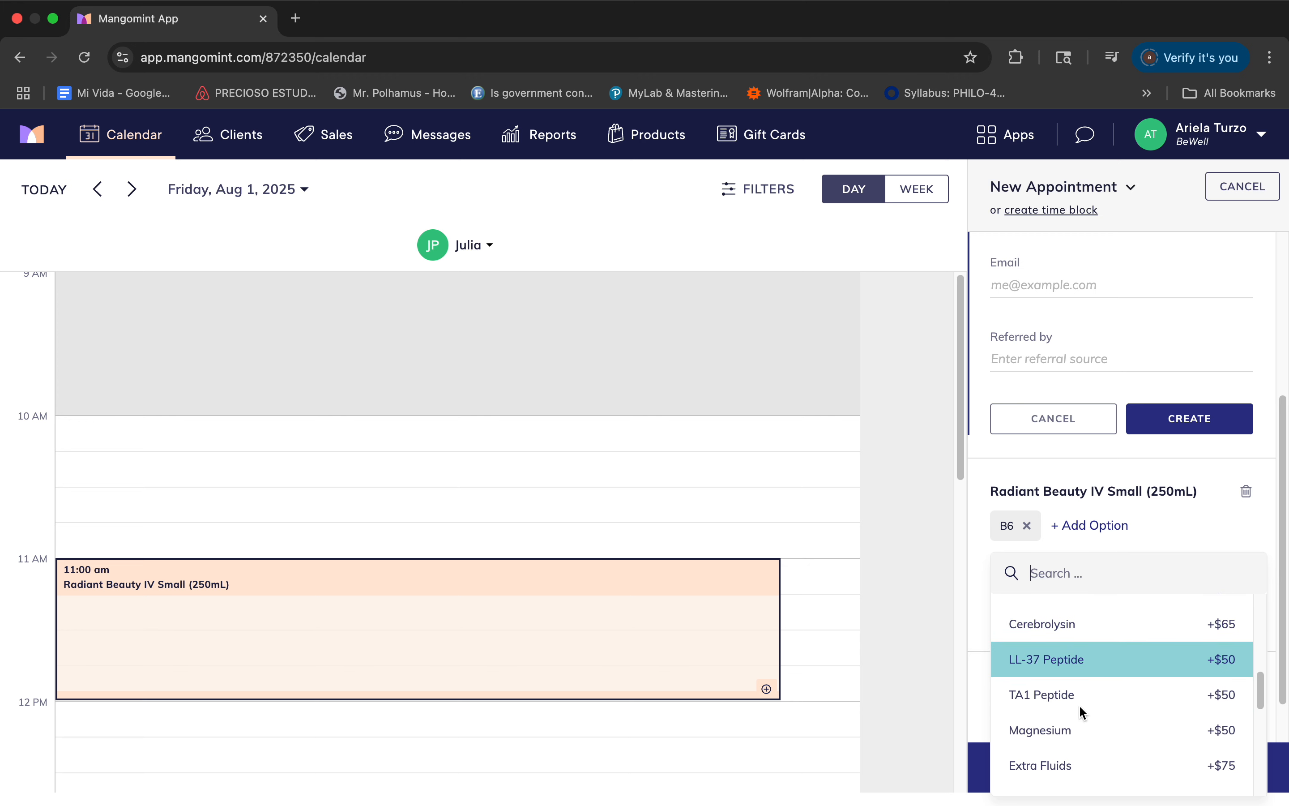
scroll(1081, 713, down, 3)
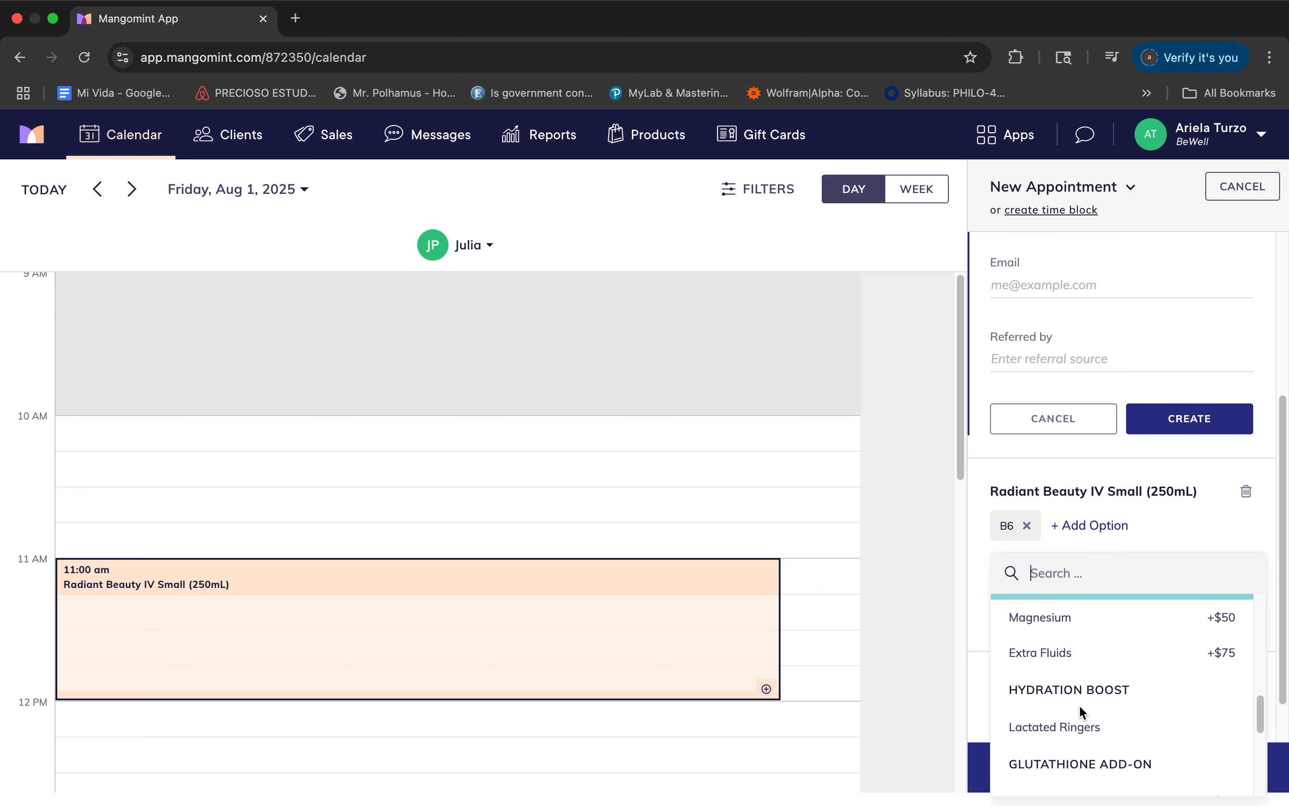
click(1049, 728)
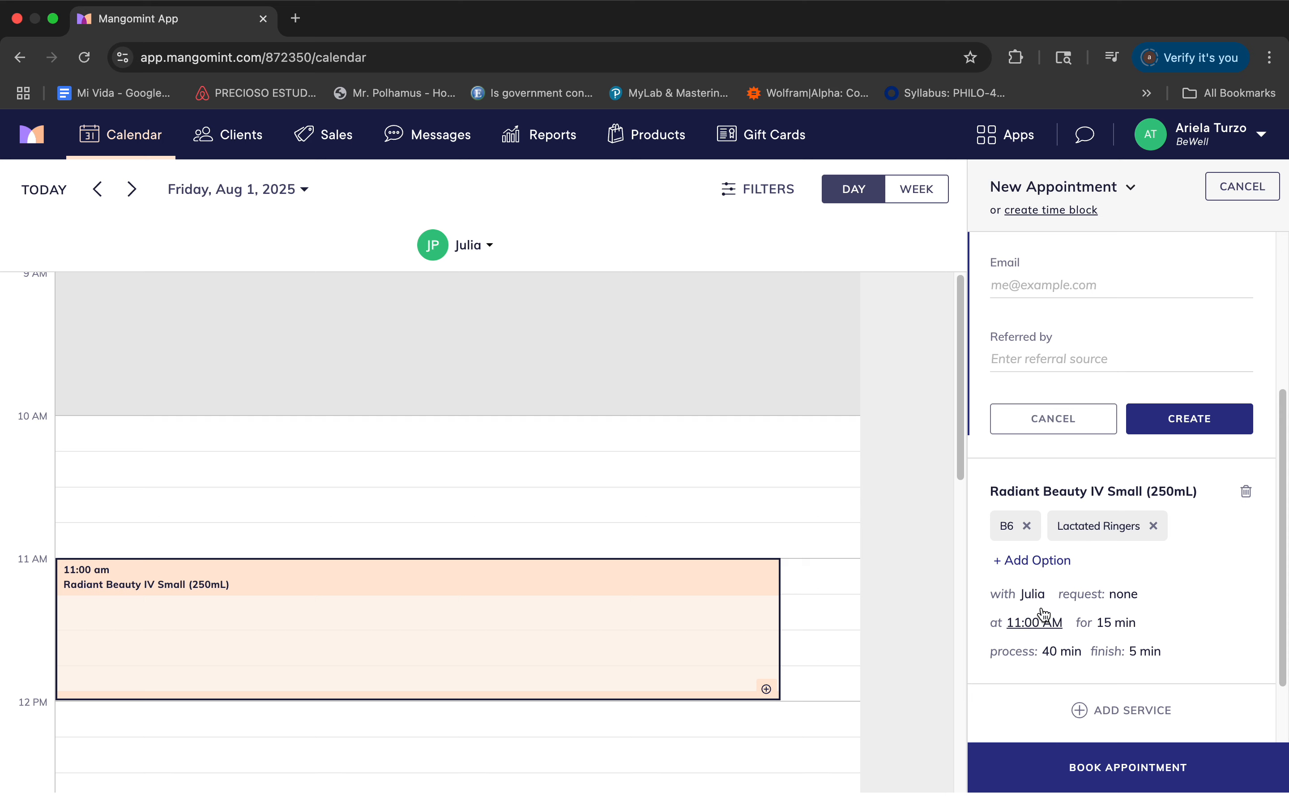
Add the 2.0g Magnesium option, from the group needing a doctor's note, to the Radiant Beauty IV service.
click(1041, 562)
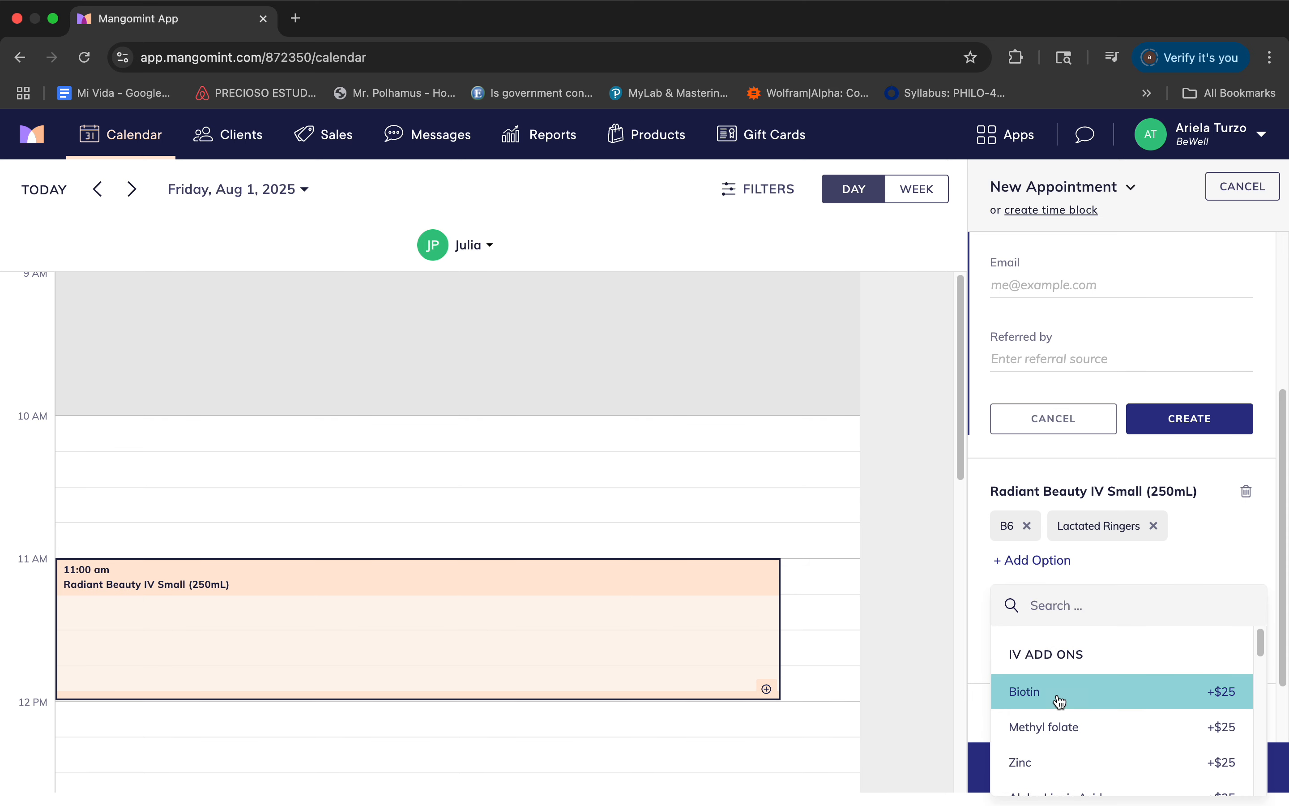
scroll(1057, 700, down, 5)
scroll(1057, 702, down, 4)
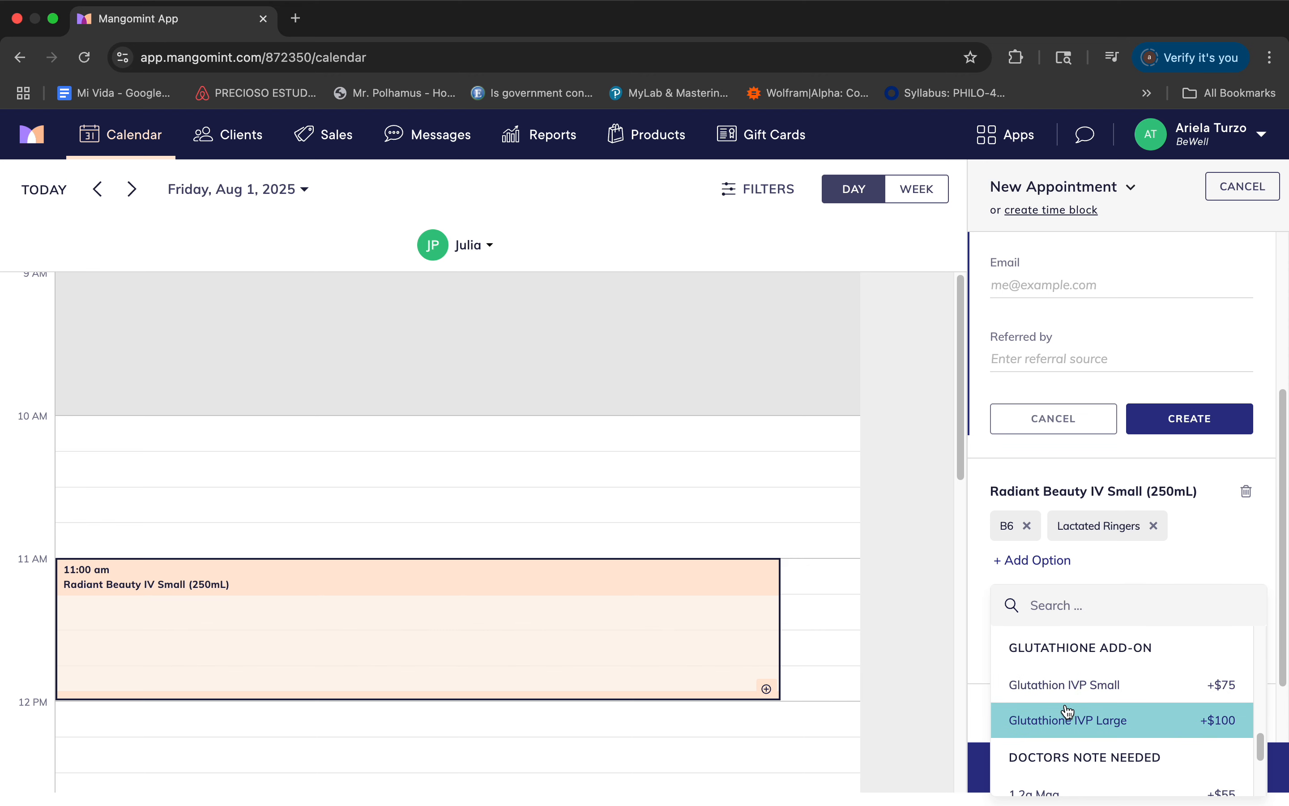
scroll(1068, 712, down, 3)
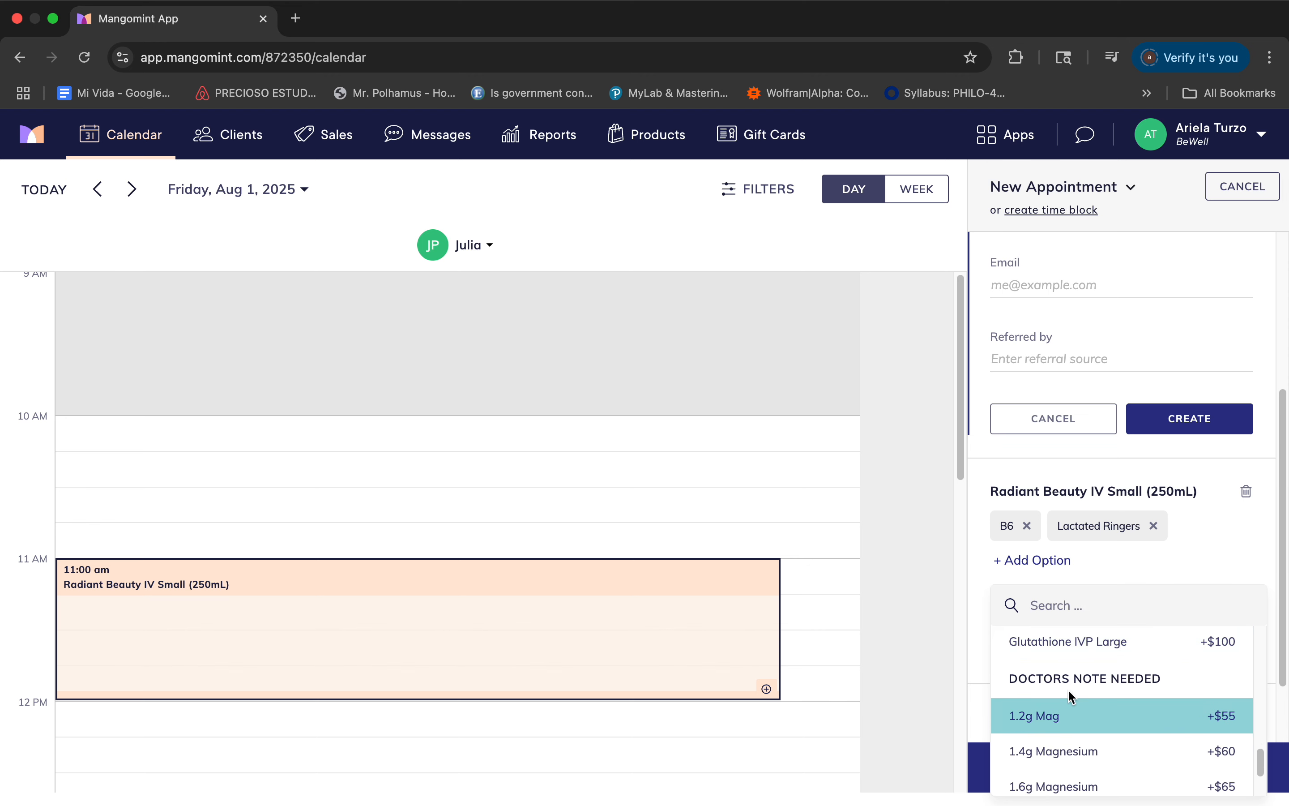
scroll(1051, 725, down, 1)
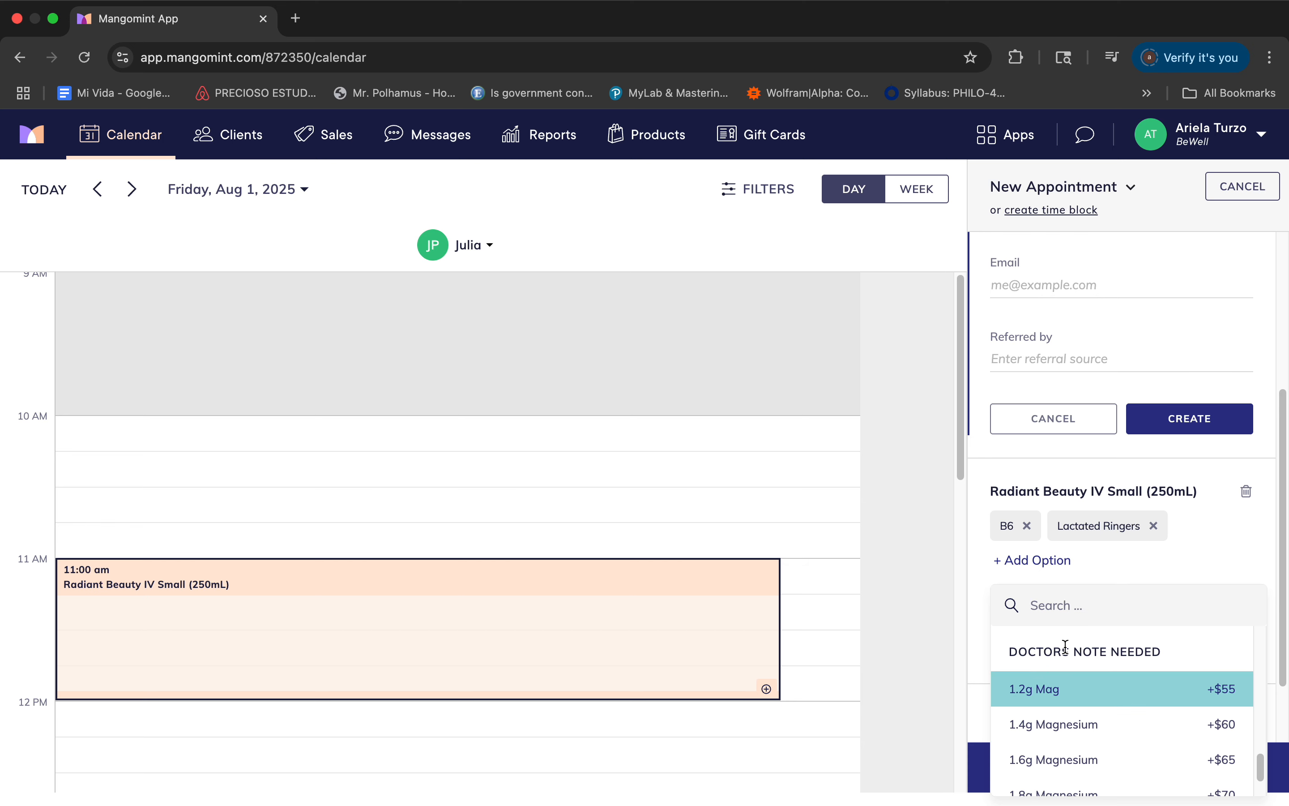
scroll(1070, 757, down, 2)
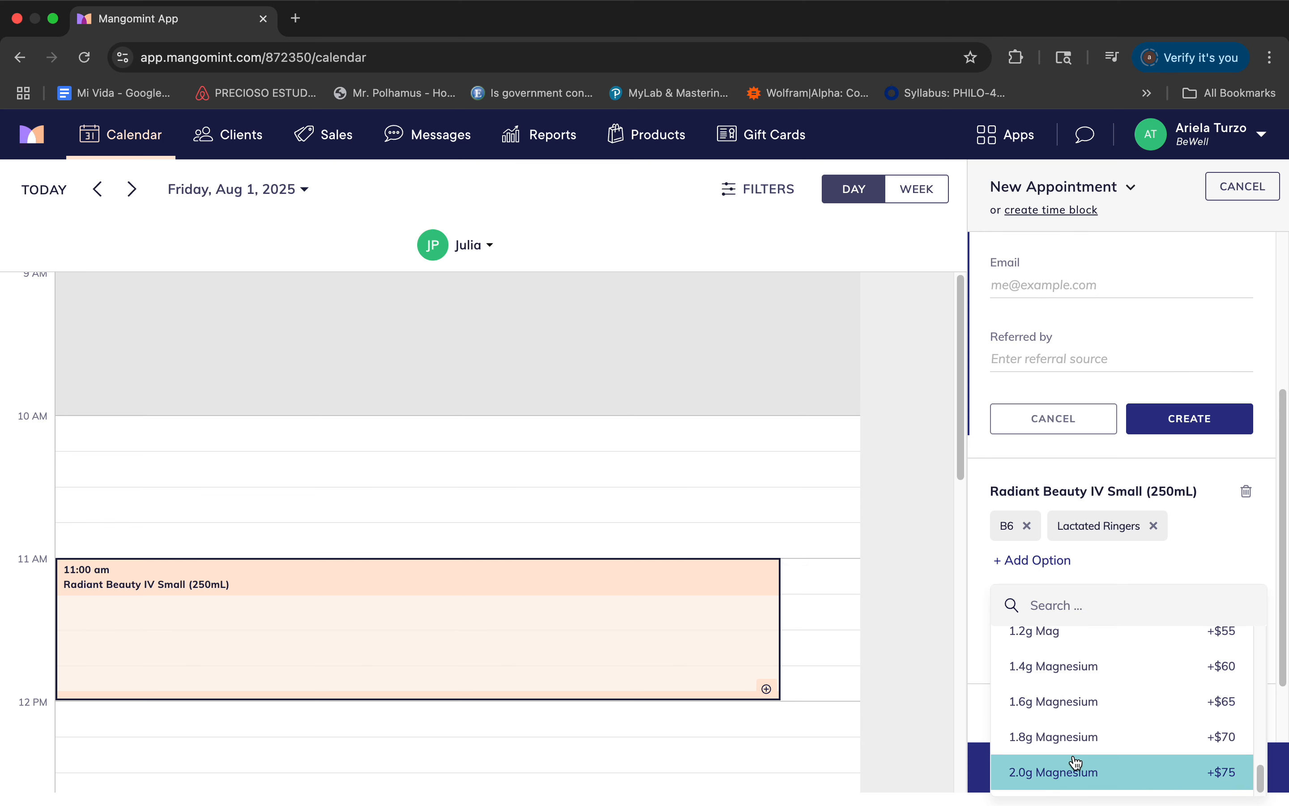
scroll(1074, 763, up, 4)
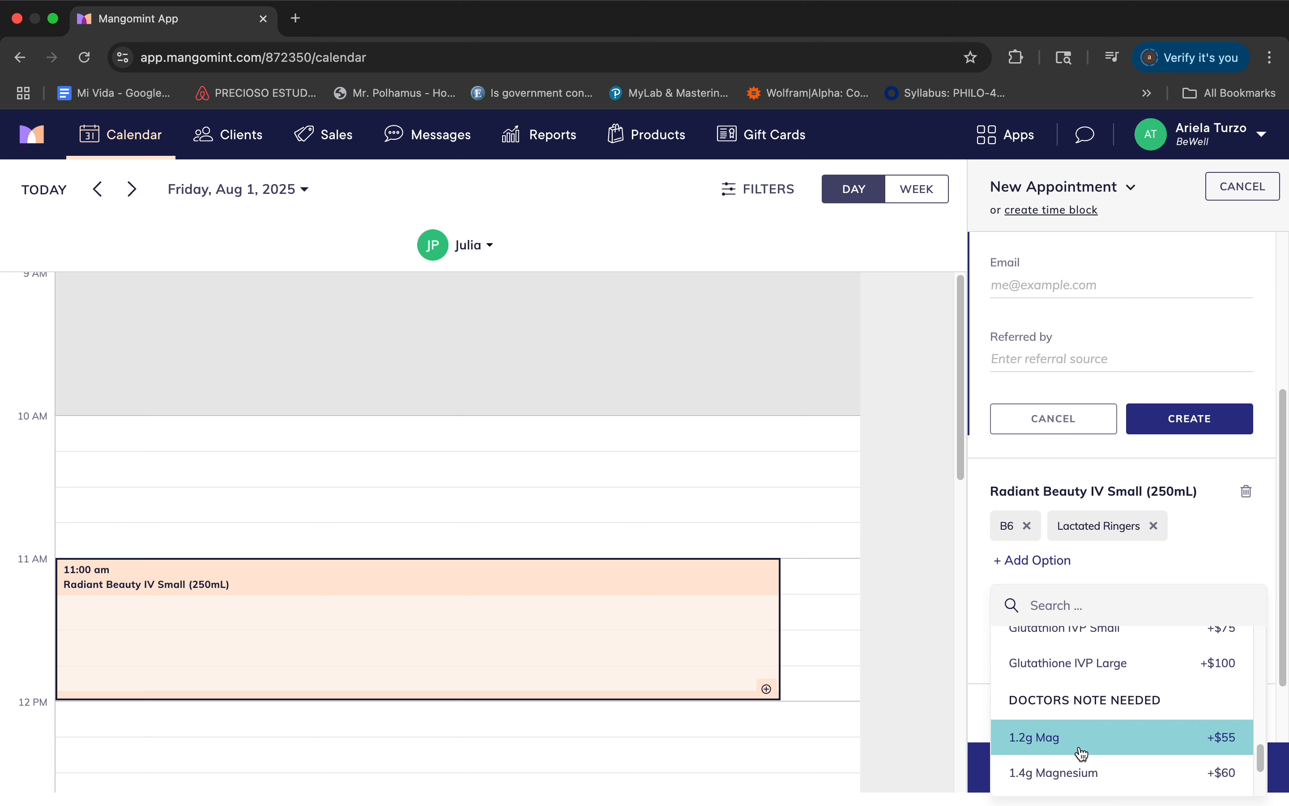
scroll(1081, 752, down, 4)
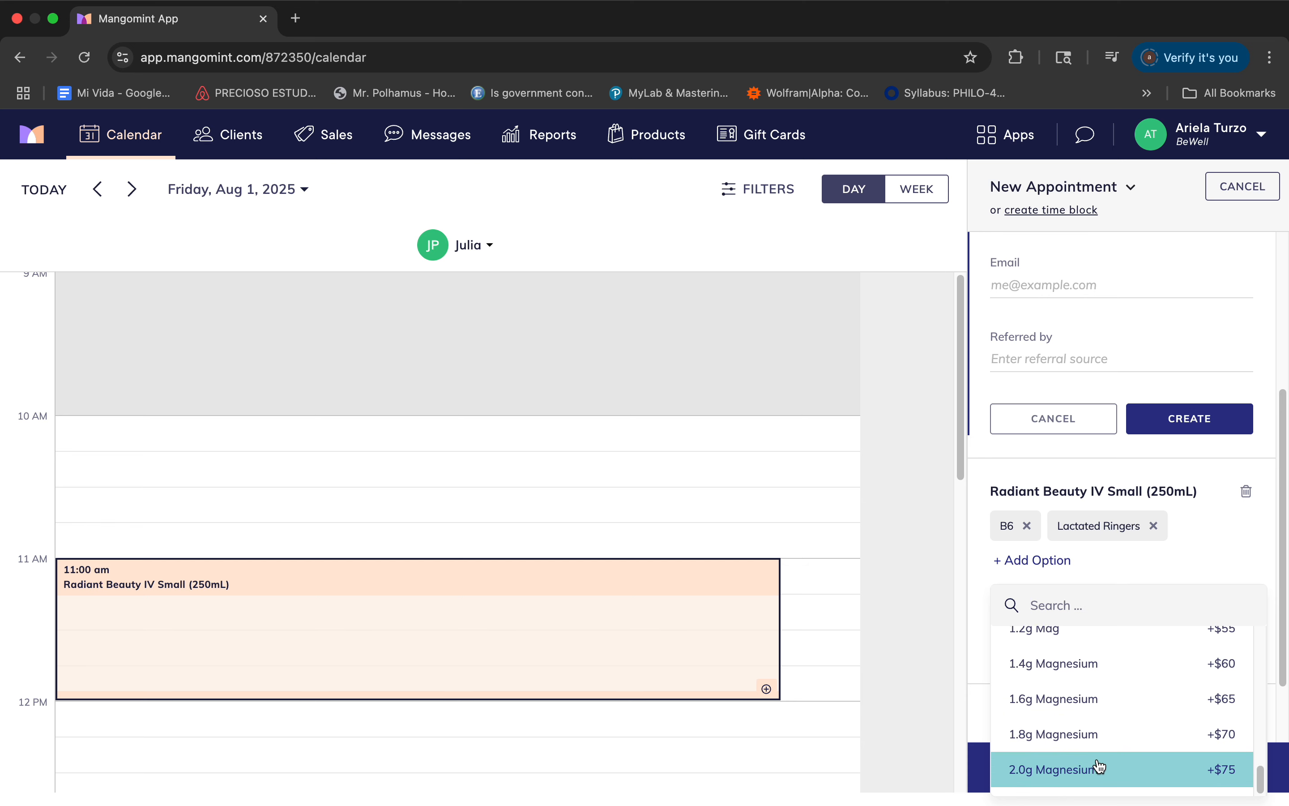
click(1094, 767)
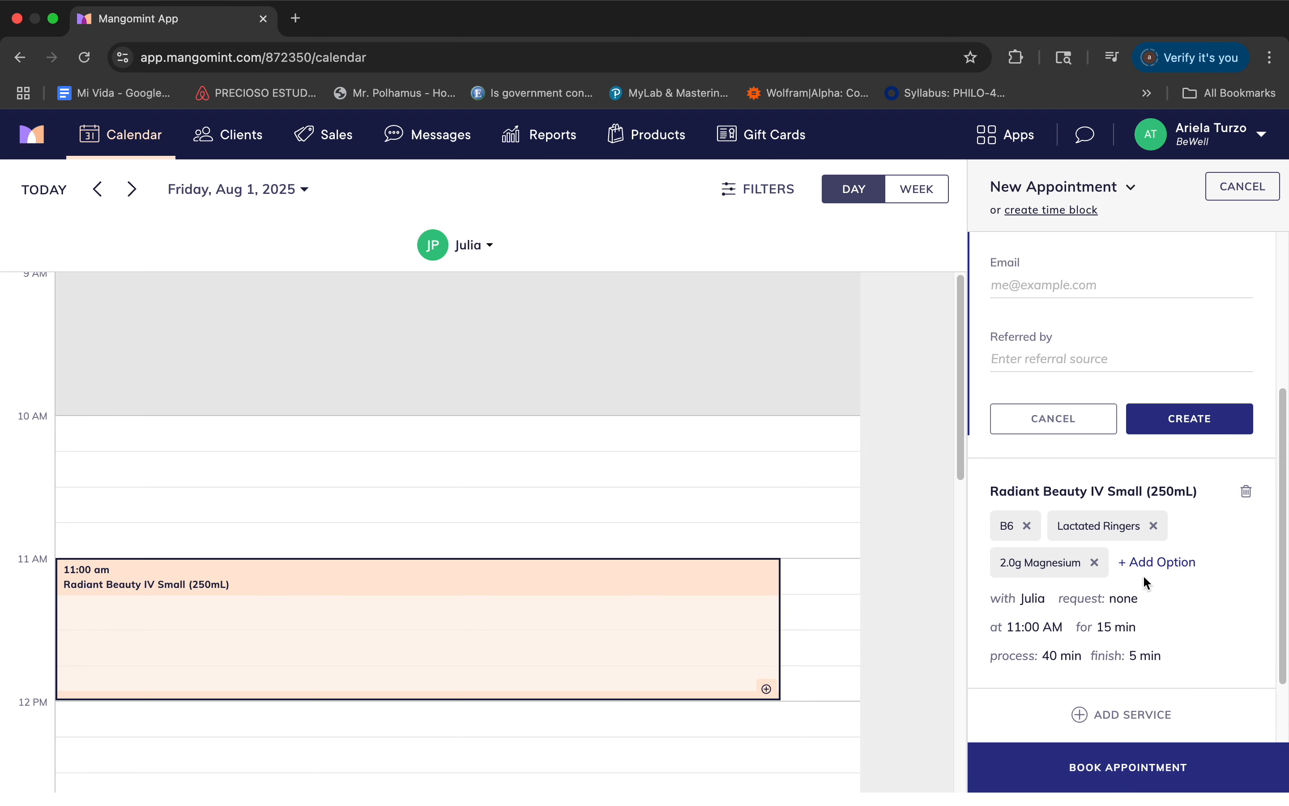
Add BPC-157 Peptide Injection as a second service in the appointment.
click(1098, 716)
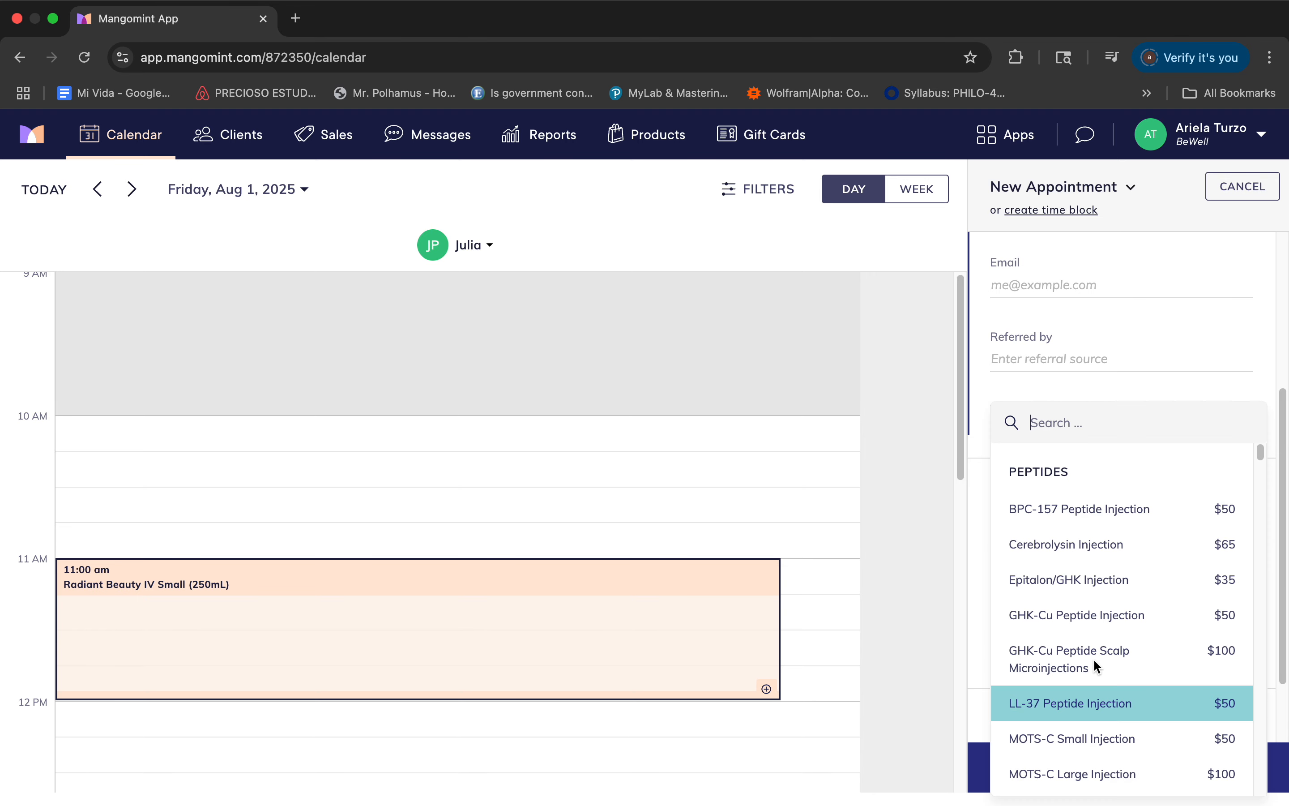
click(1004, 515)
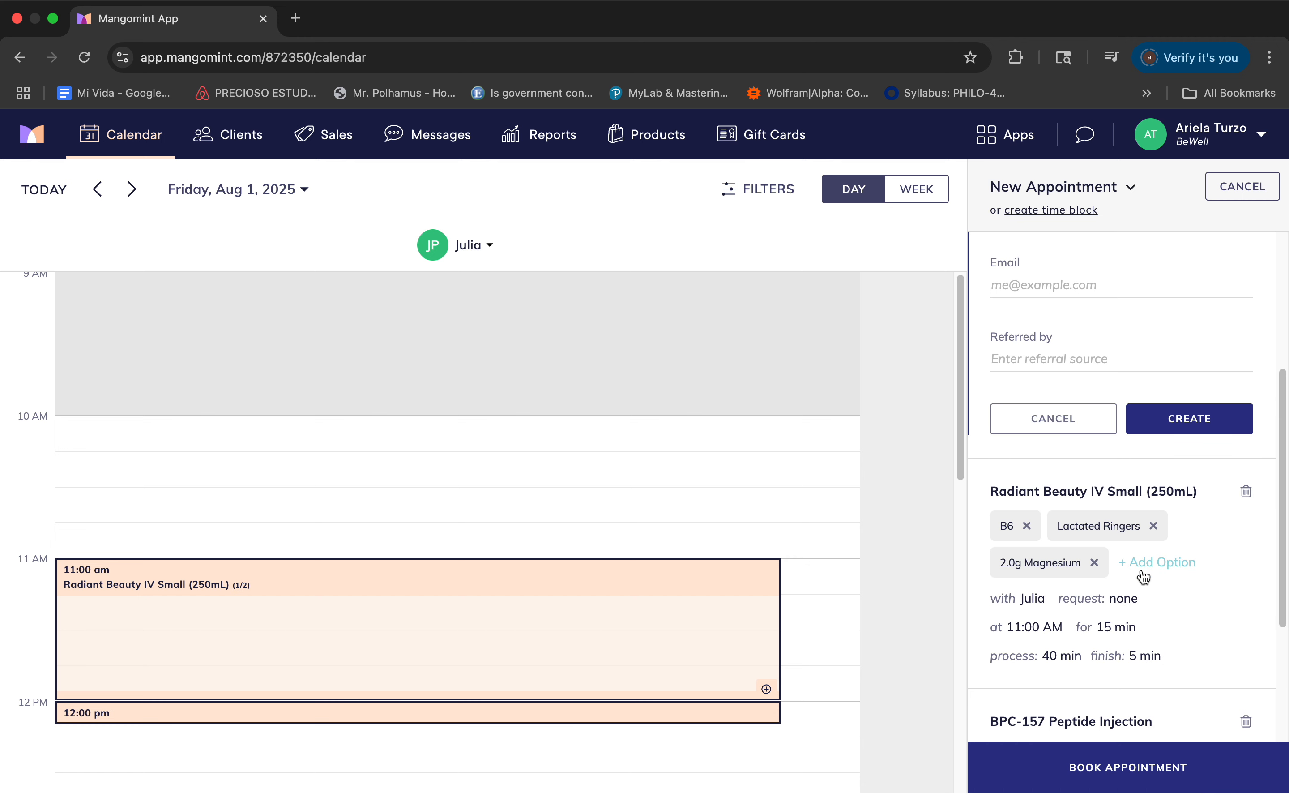
Book the 11:00 AM appointment with its two services and review the booked details, including the attached consent form.
scroll(1144, 576, down, 1)
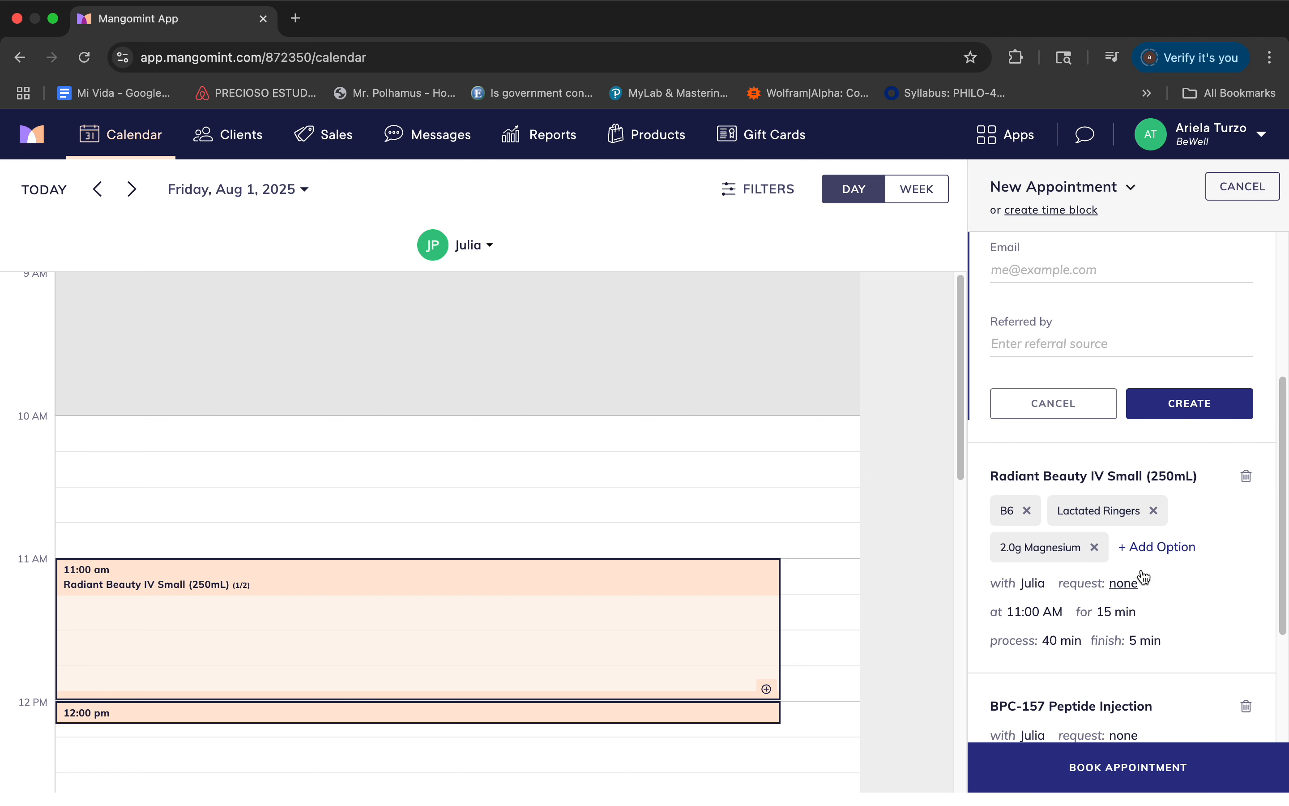
click(1116, 767)
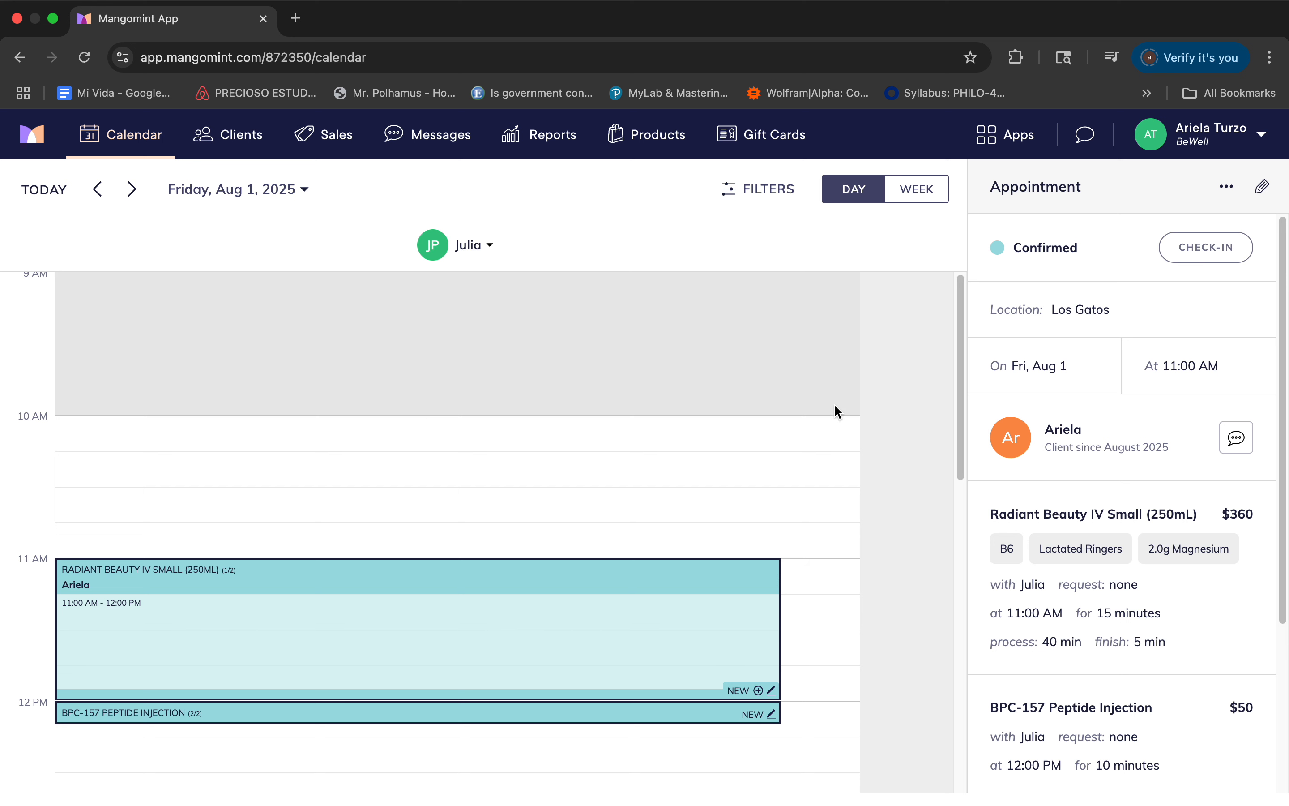
scroll(1115, 612, down, 5)
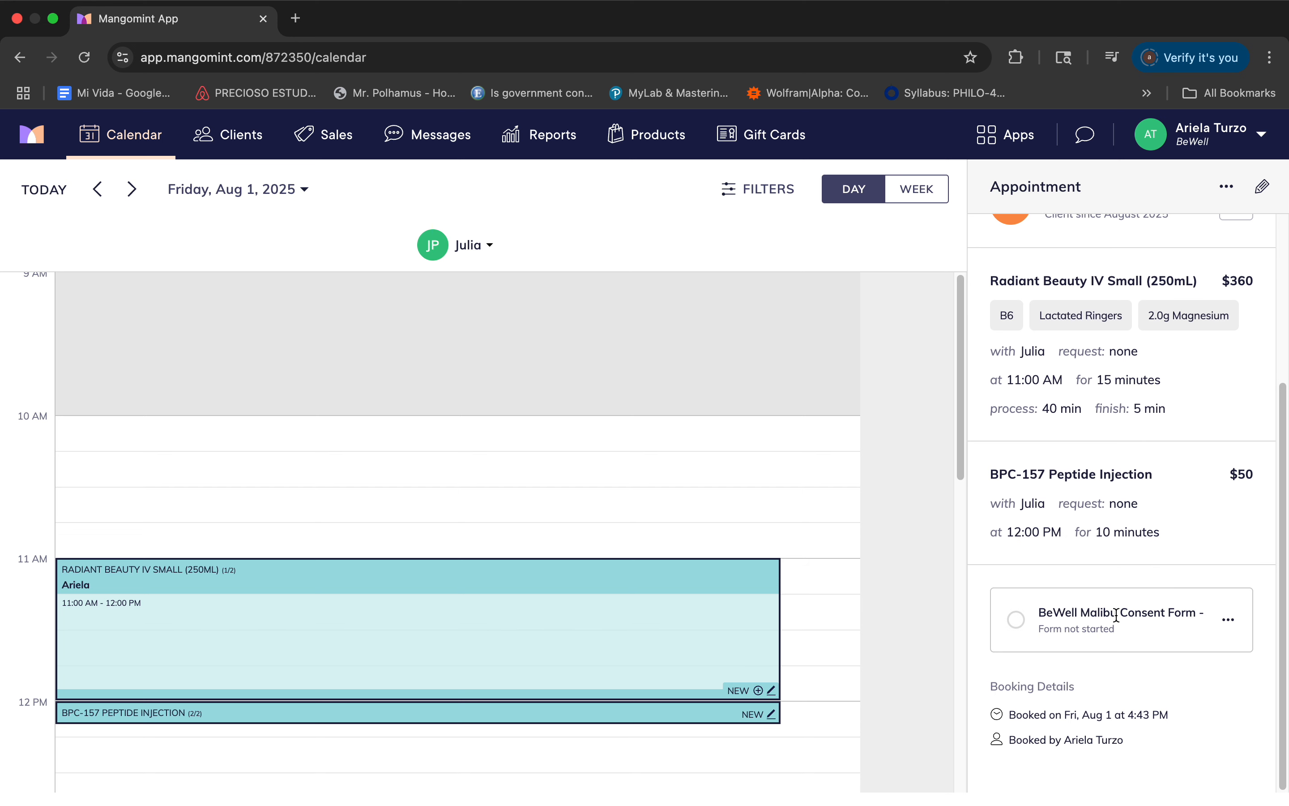
scroll(1115, 618, up, 5)
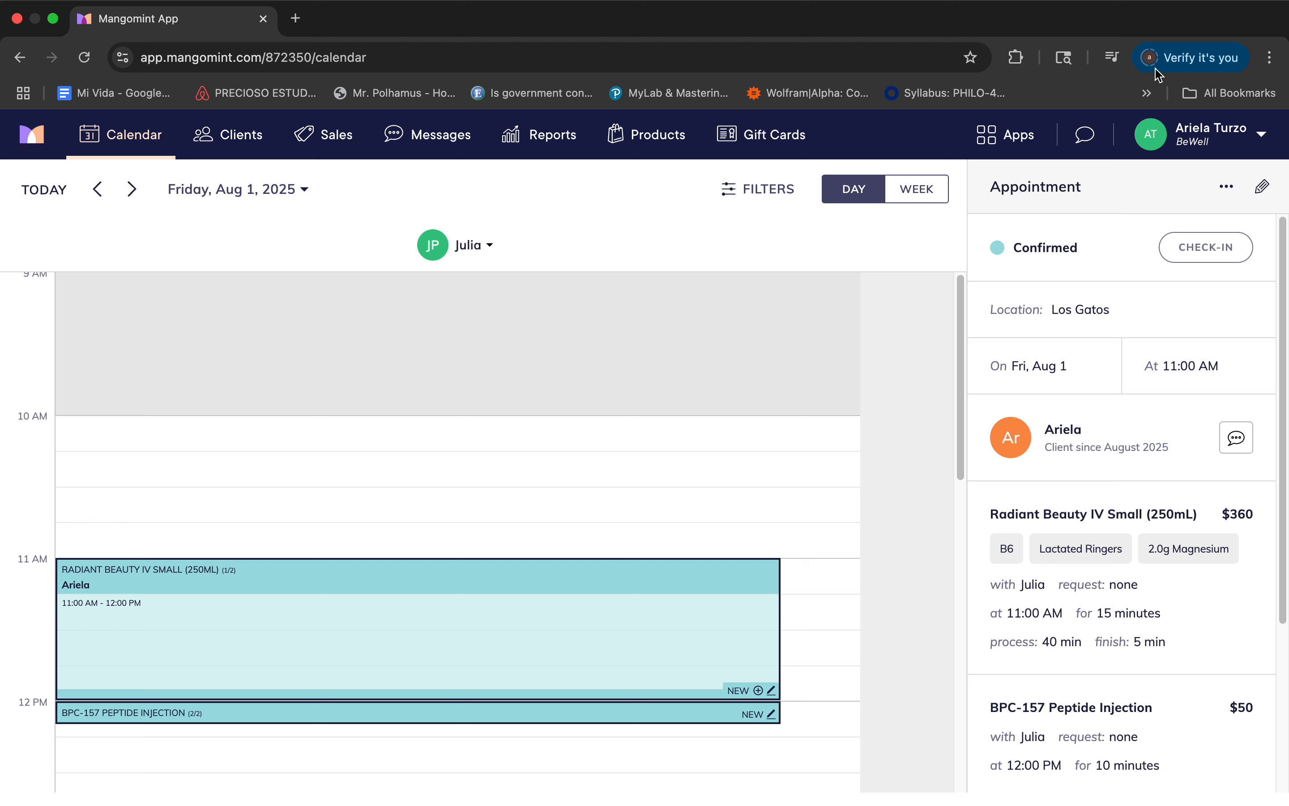
Take the booked appointment to checkout.
click(1227, 187)
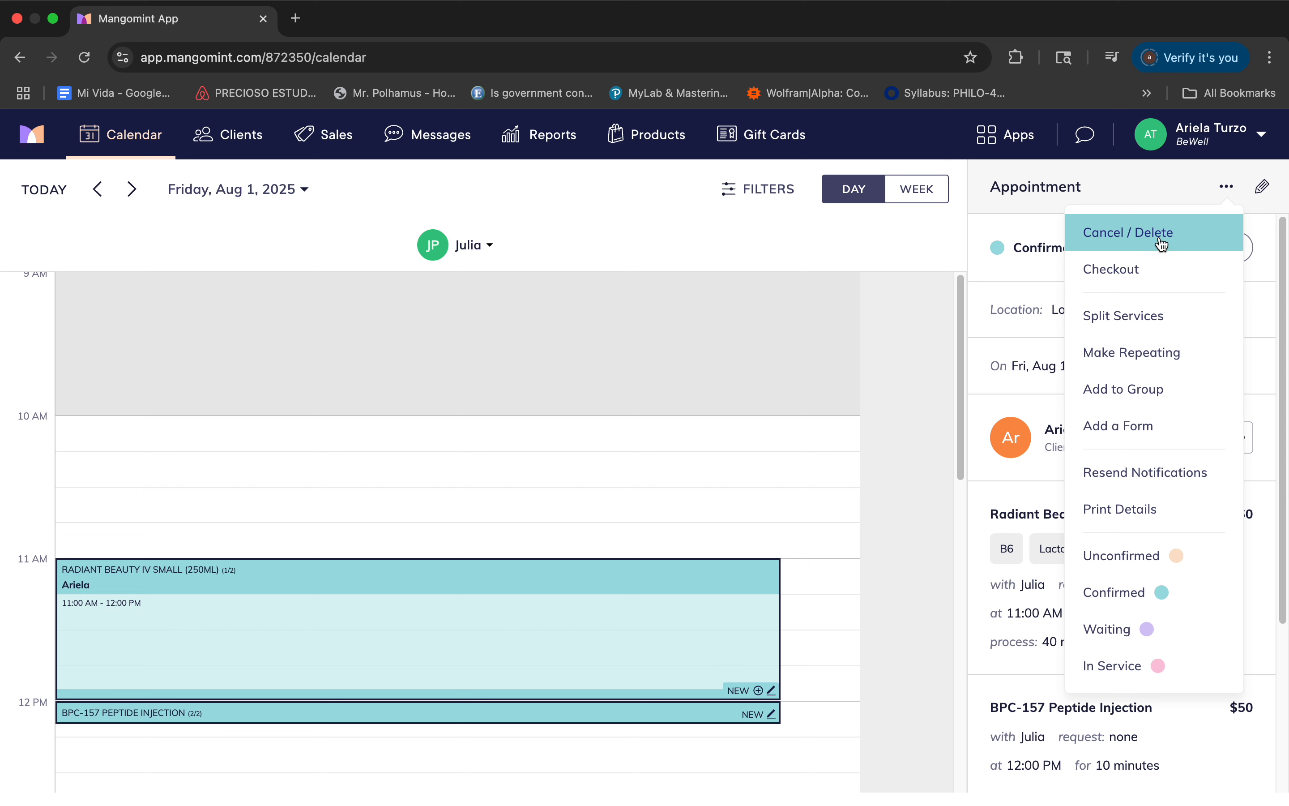
click(1147, 268)
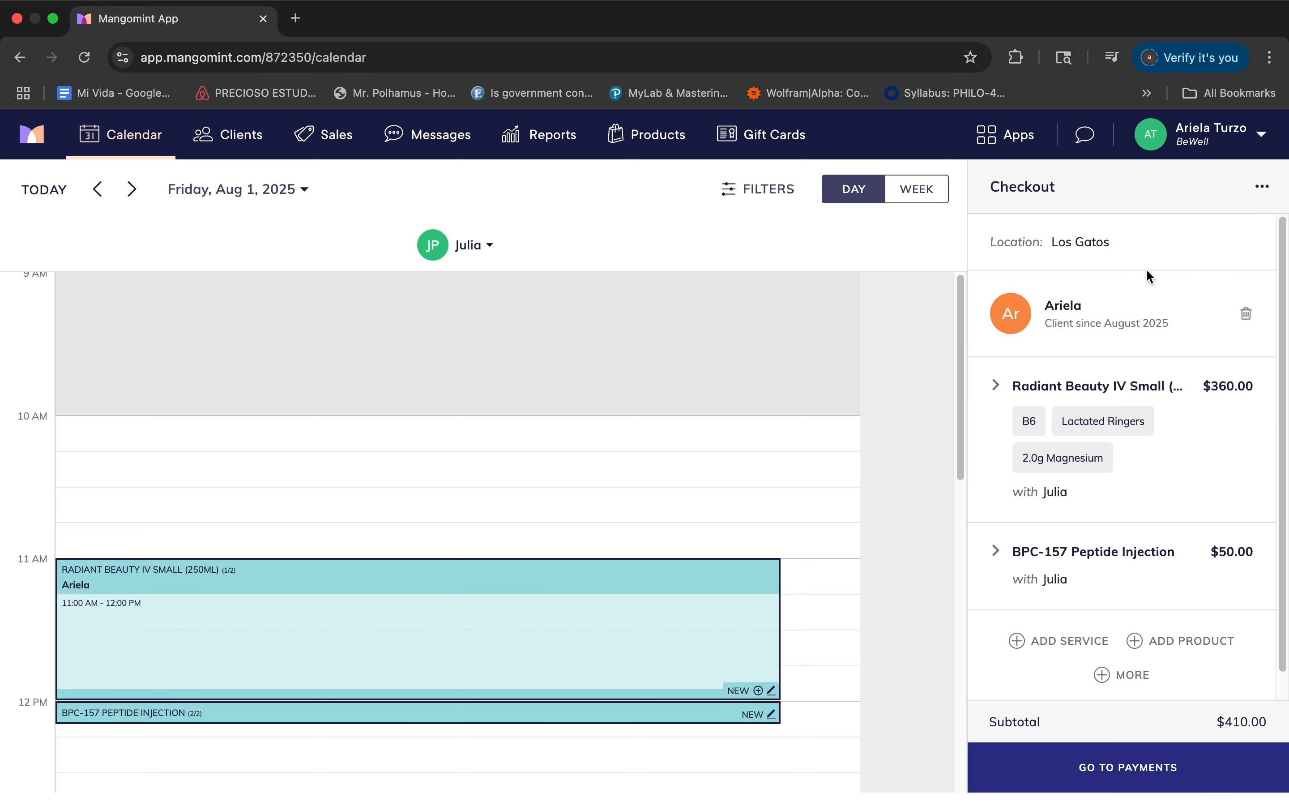
scroll(1087, 542, down, 1)
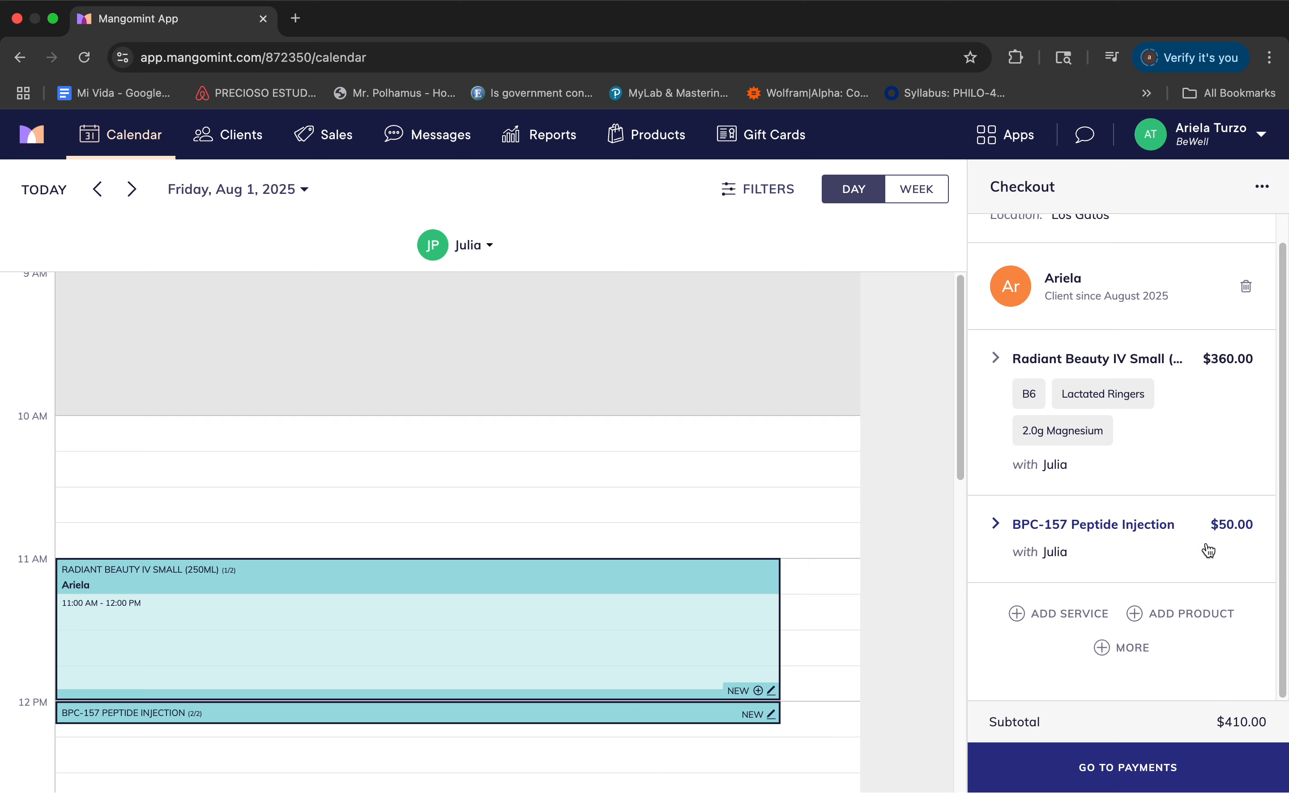
Examine the retail products and their prices that can be added to the checkout, from Alastin Skincare through Topical Exosomes.
click(1185, 613)
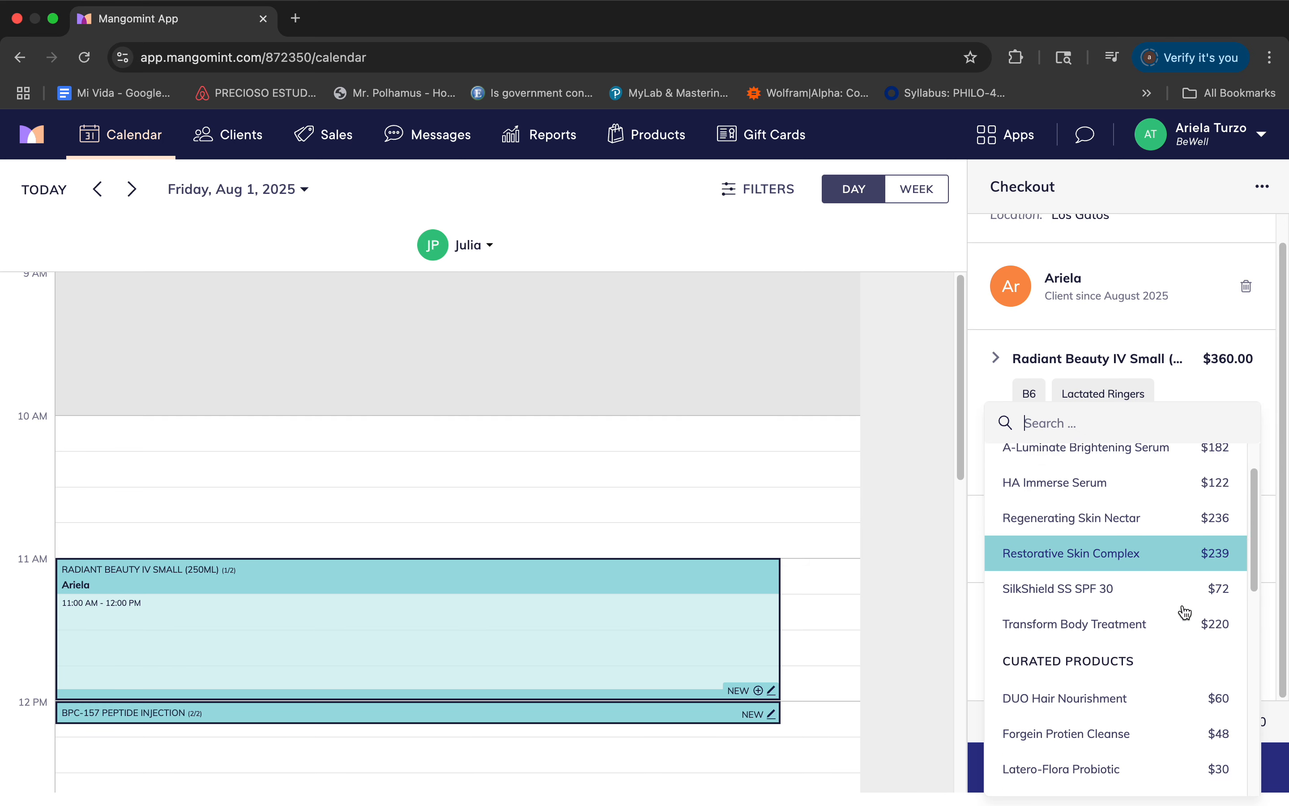
scroll(1185, 612, down, 3)
scroll(1183, 612, up, 3)
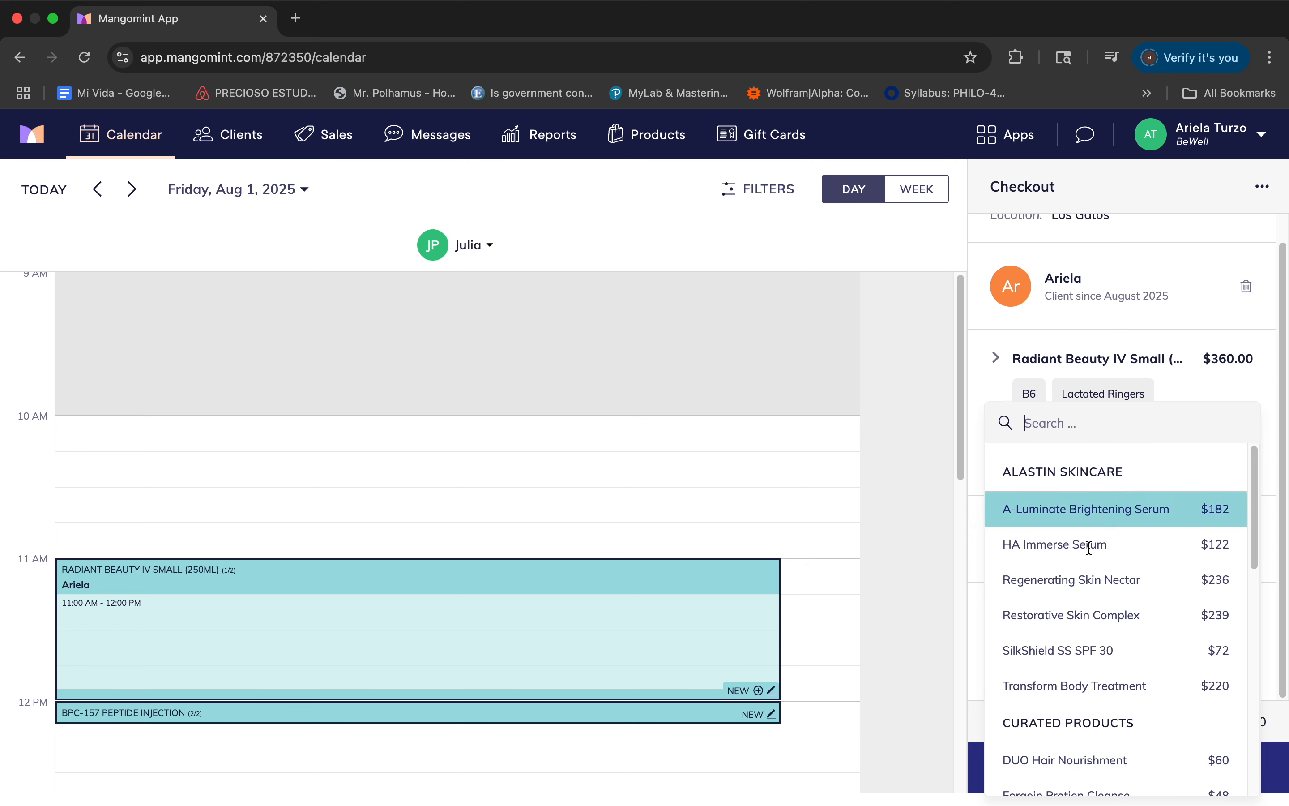
scroll(1141, 650, down, 2)
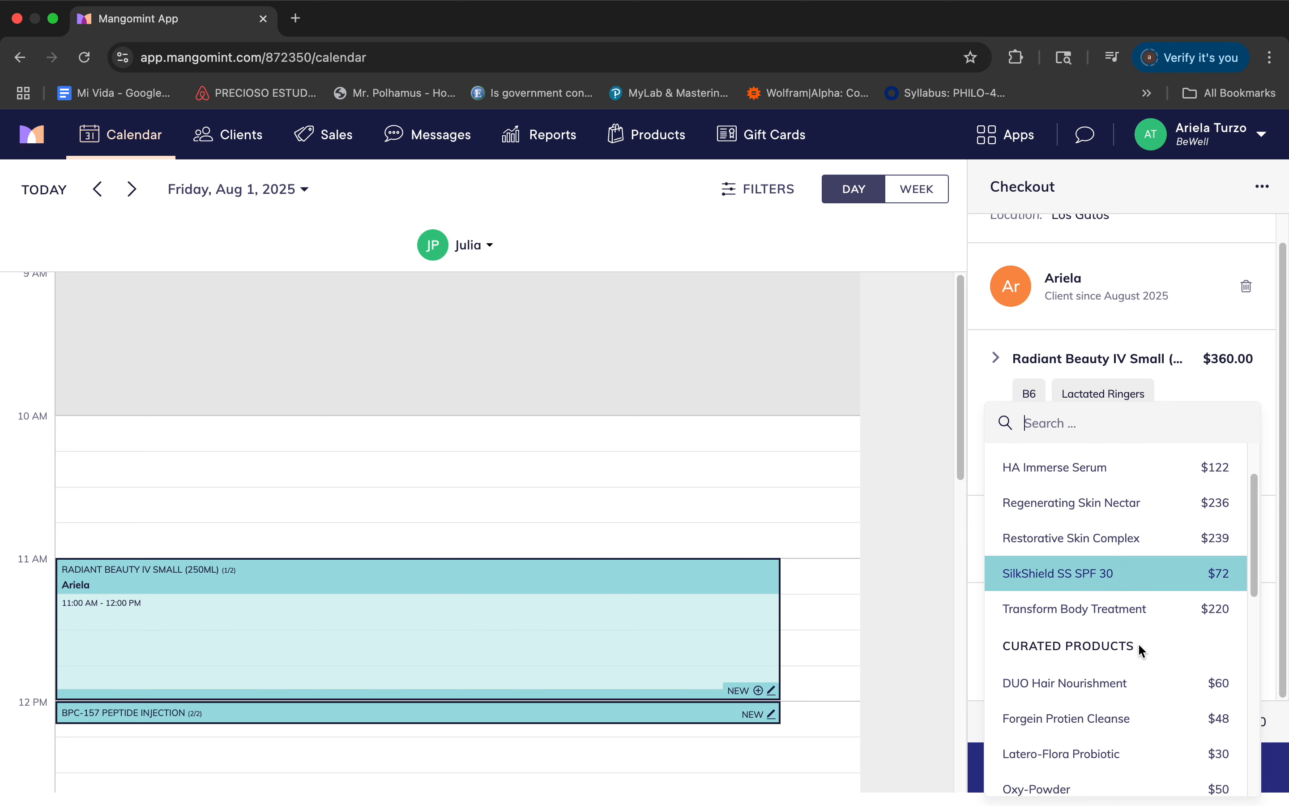
scroll(1141, 650, down, 8)
scroll(1141, 650, down, 3)
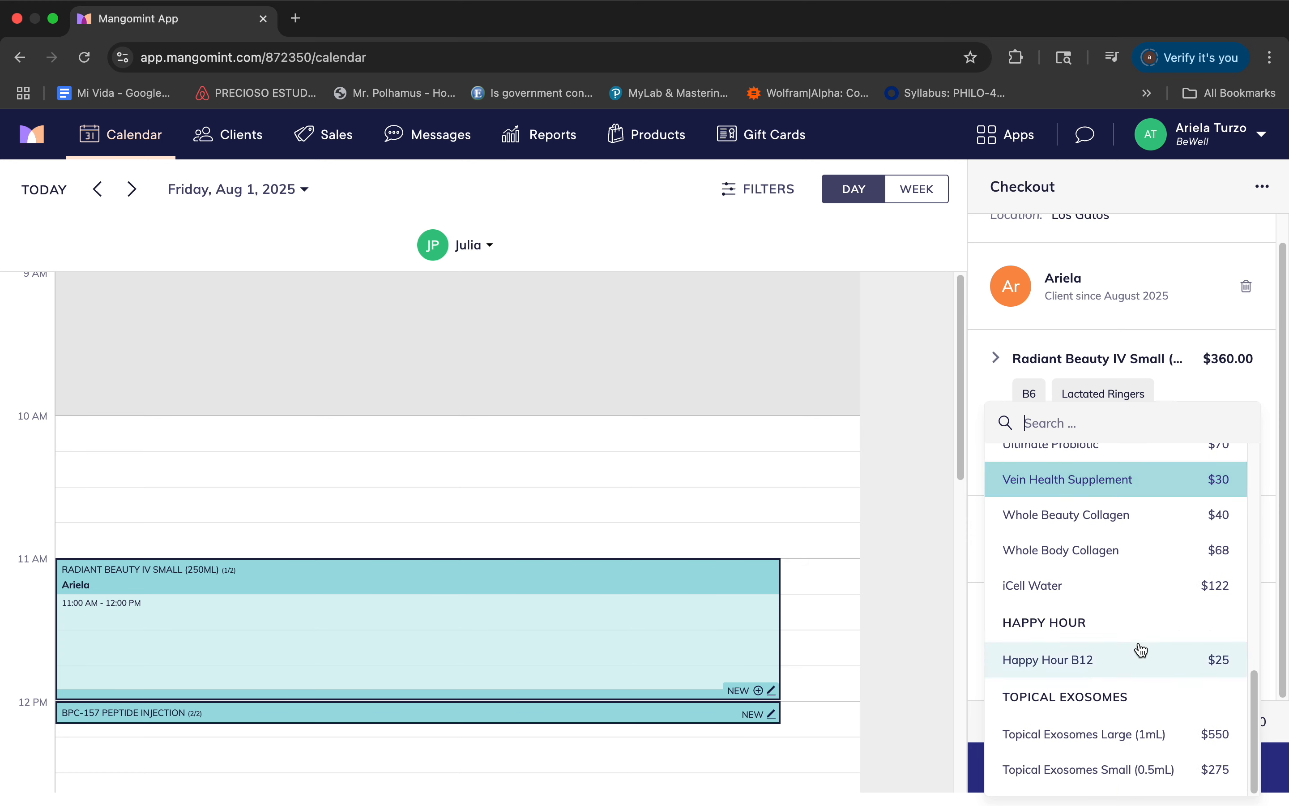
scroll(1140, 650, up, 5)
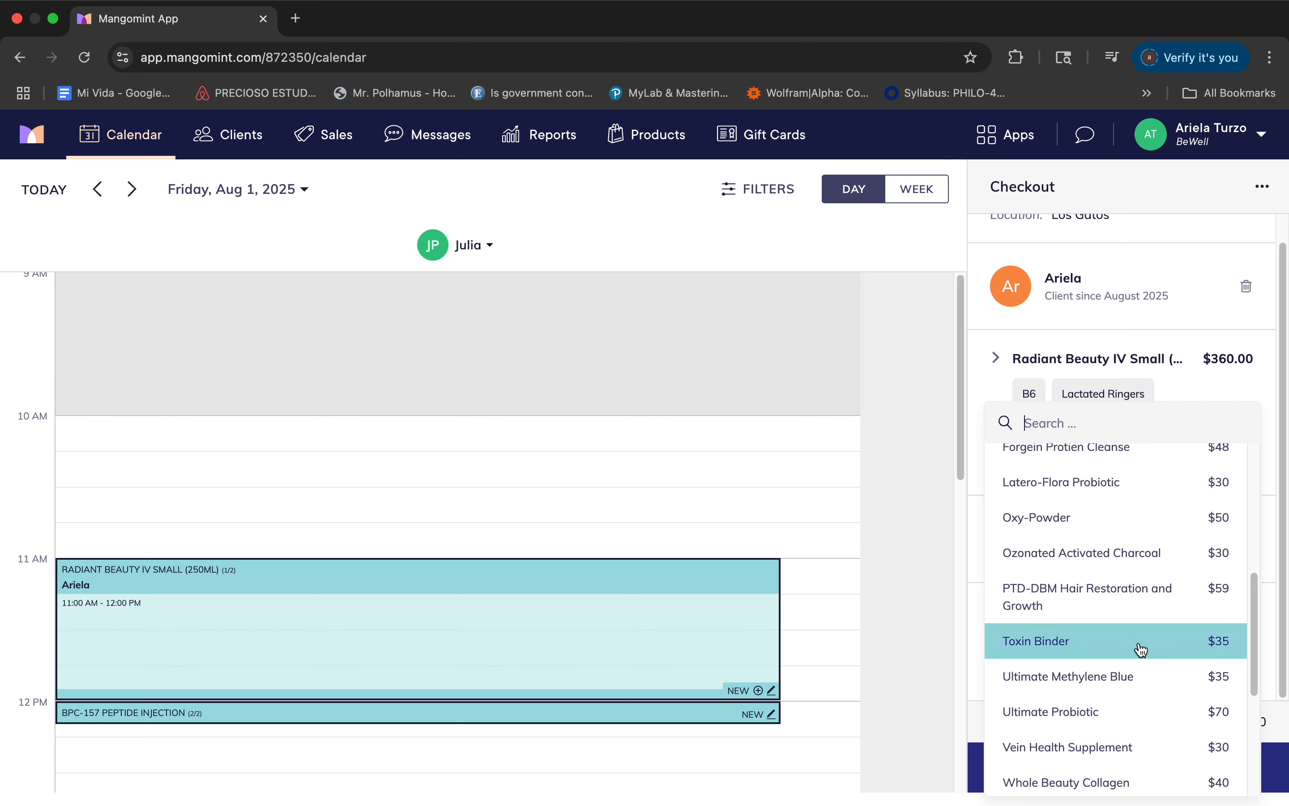
scroll(1141, 650, up, 6)
scroll(1140, 691, up, 1)
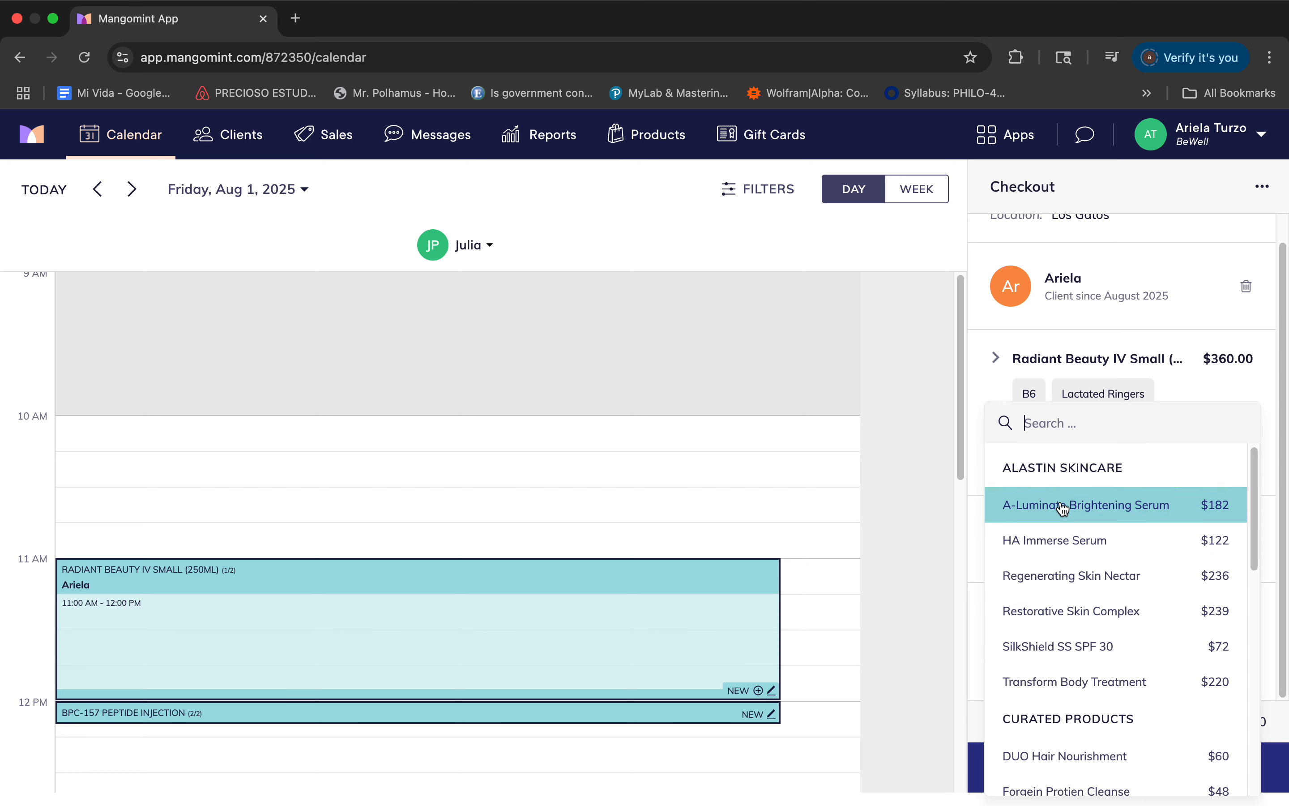
scroll(1062, 717, down, 2)
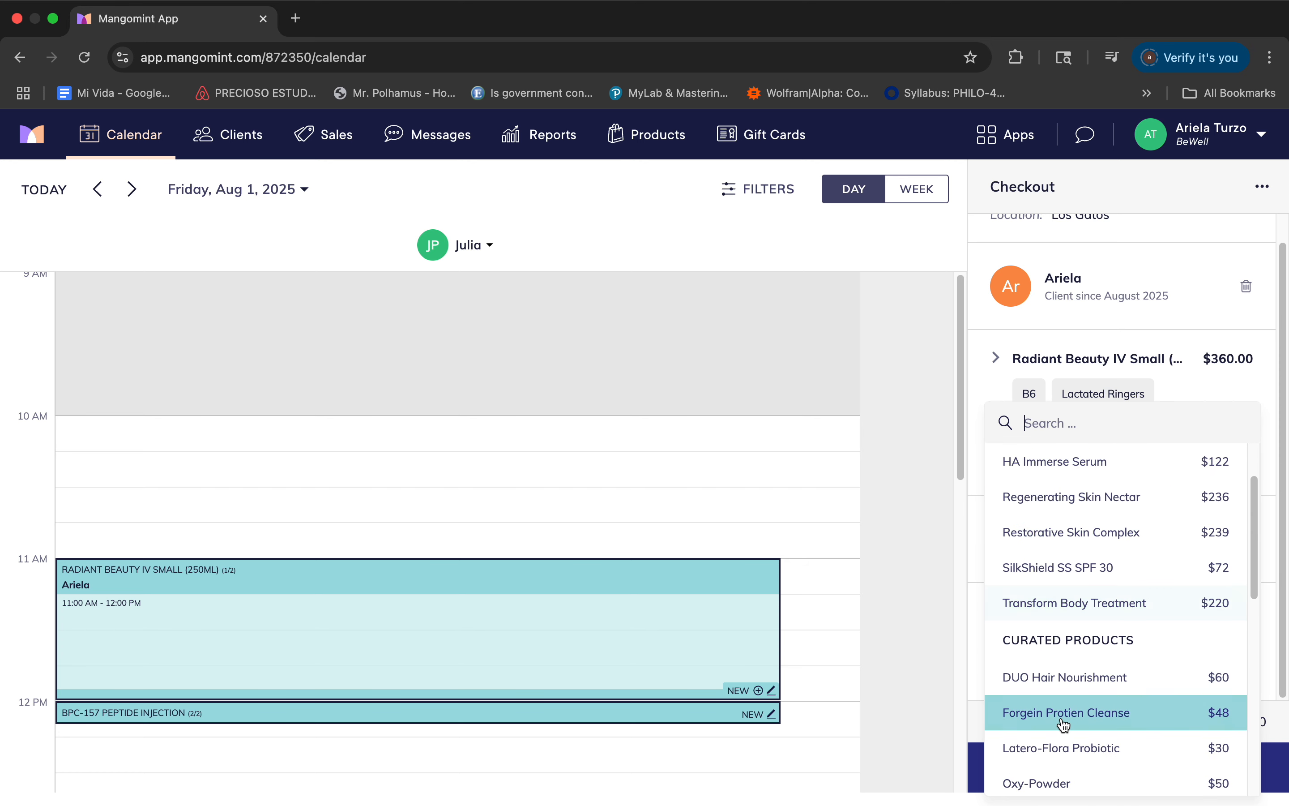
scroll(1063, 725, up, 2)
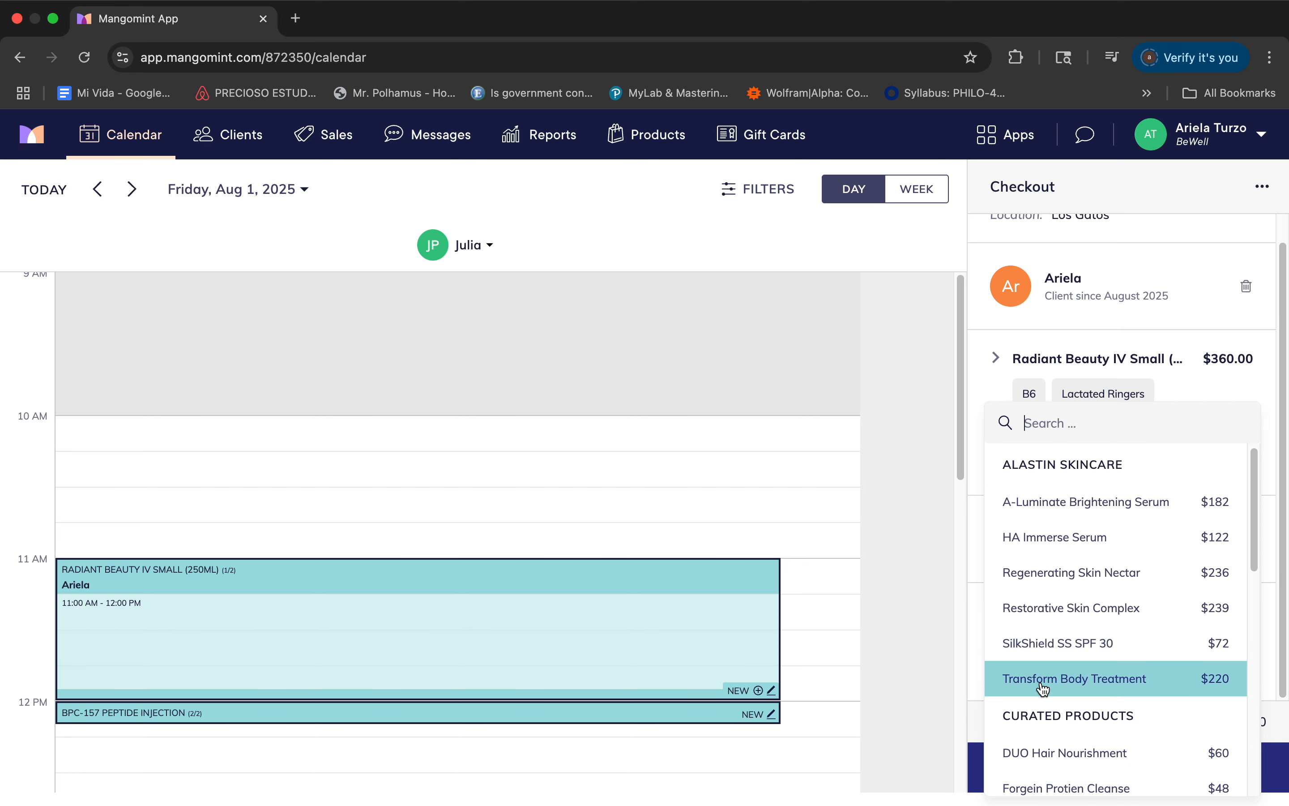
scroll(1044, 685, down, 5)
scroll(1043, 689, up, 5)
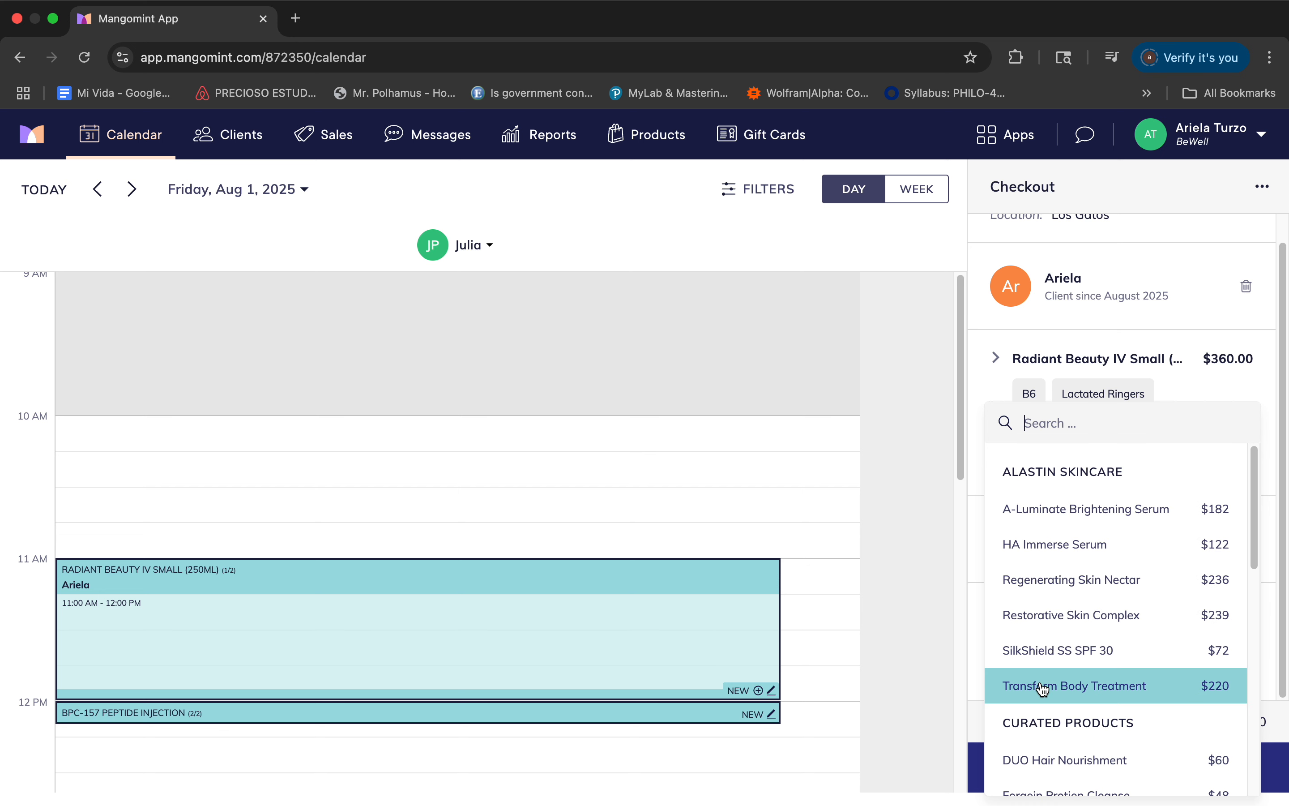
click(962, 648)
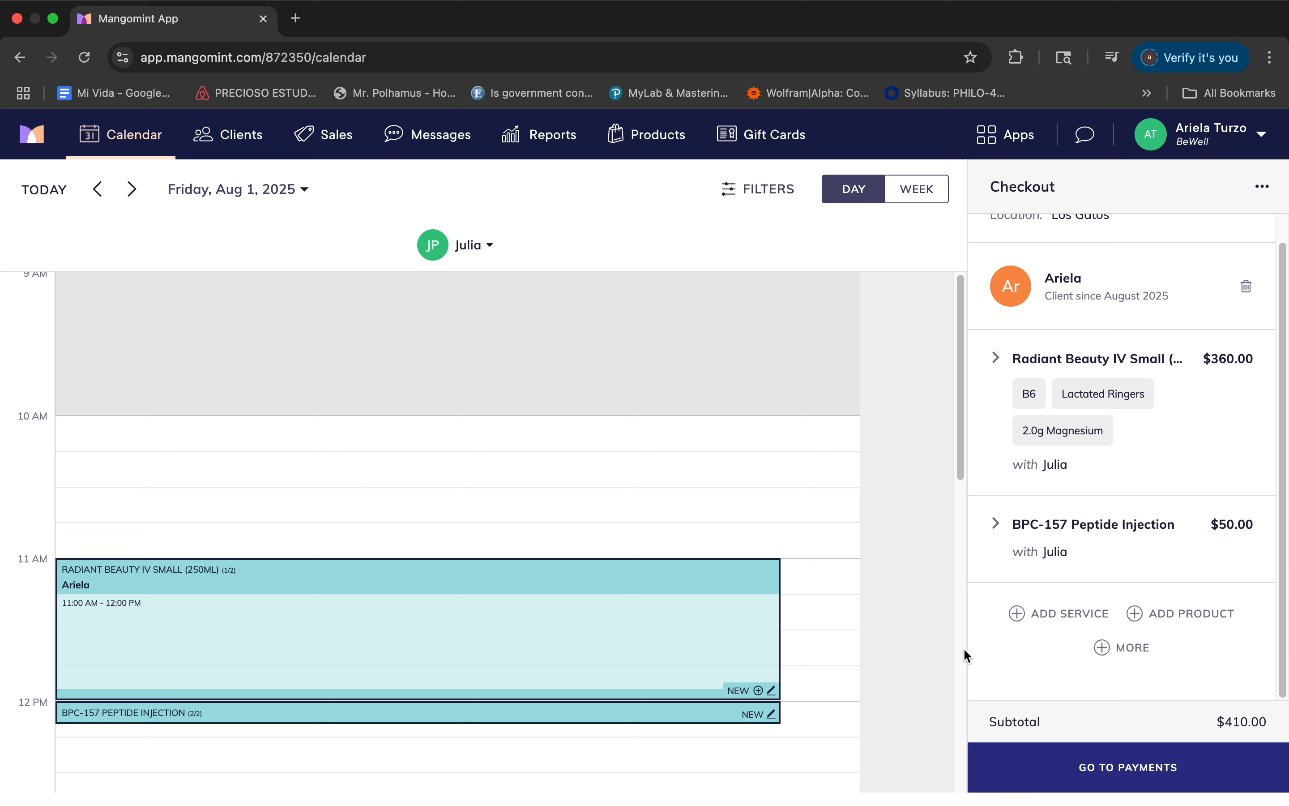
Examine the additional item types available at checkout and the list of discount offers, without adding any.
click(1115, 650)
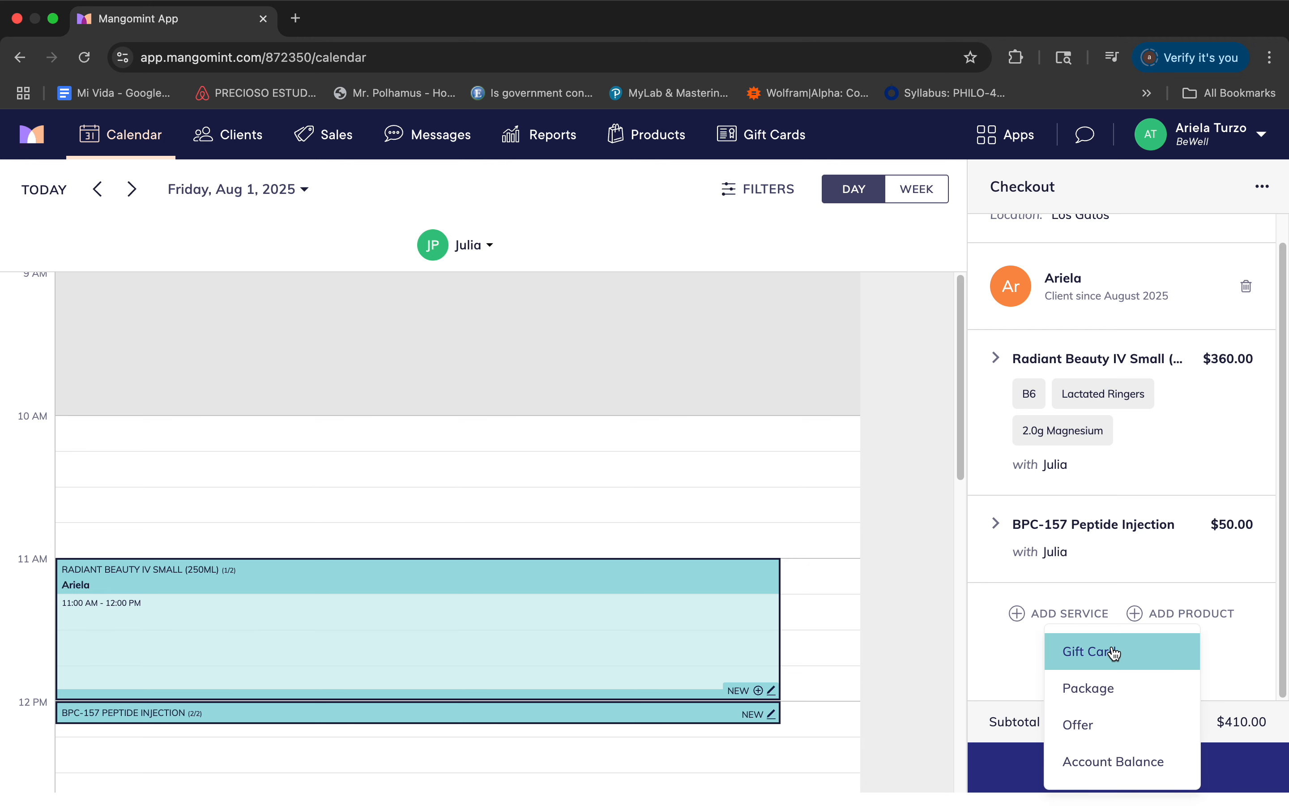
click(1112, 730)
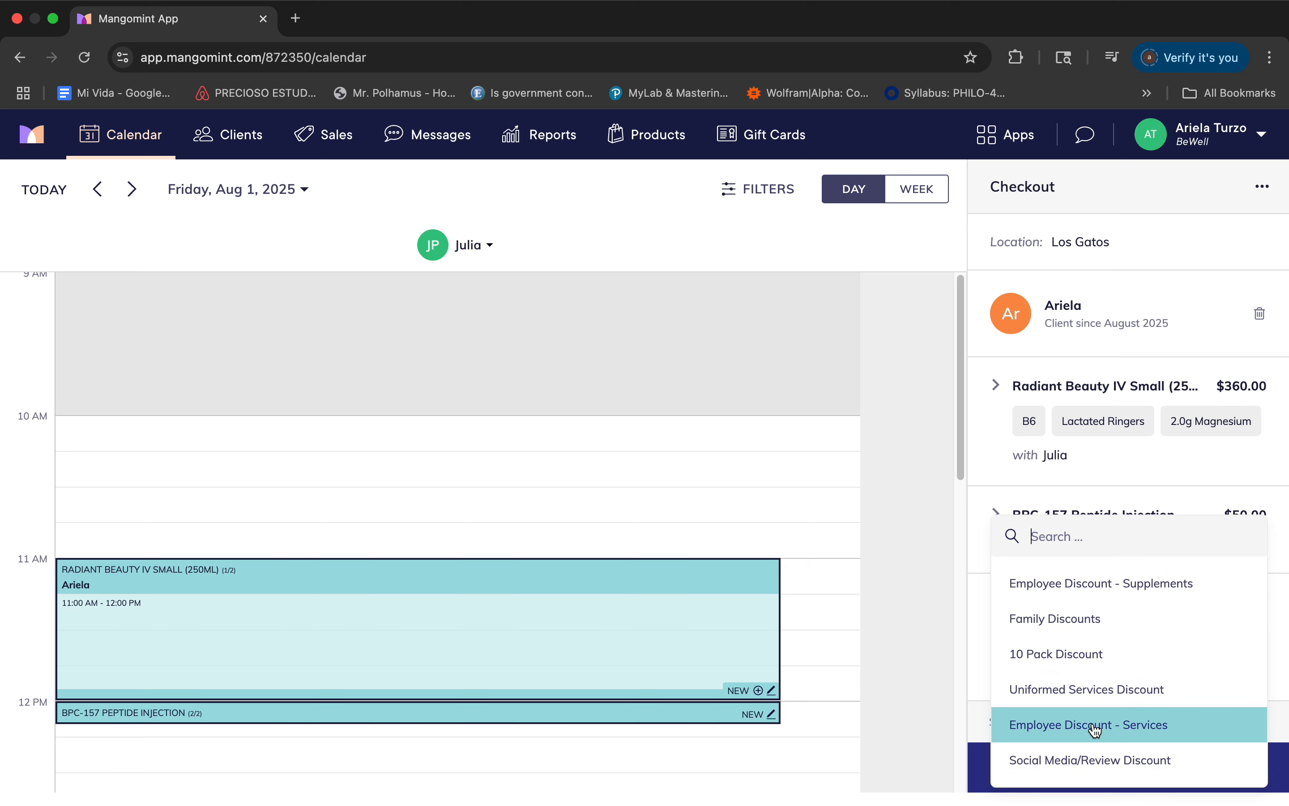
click(983, 634)
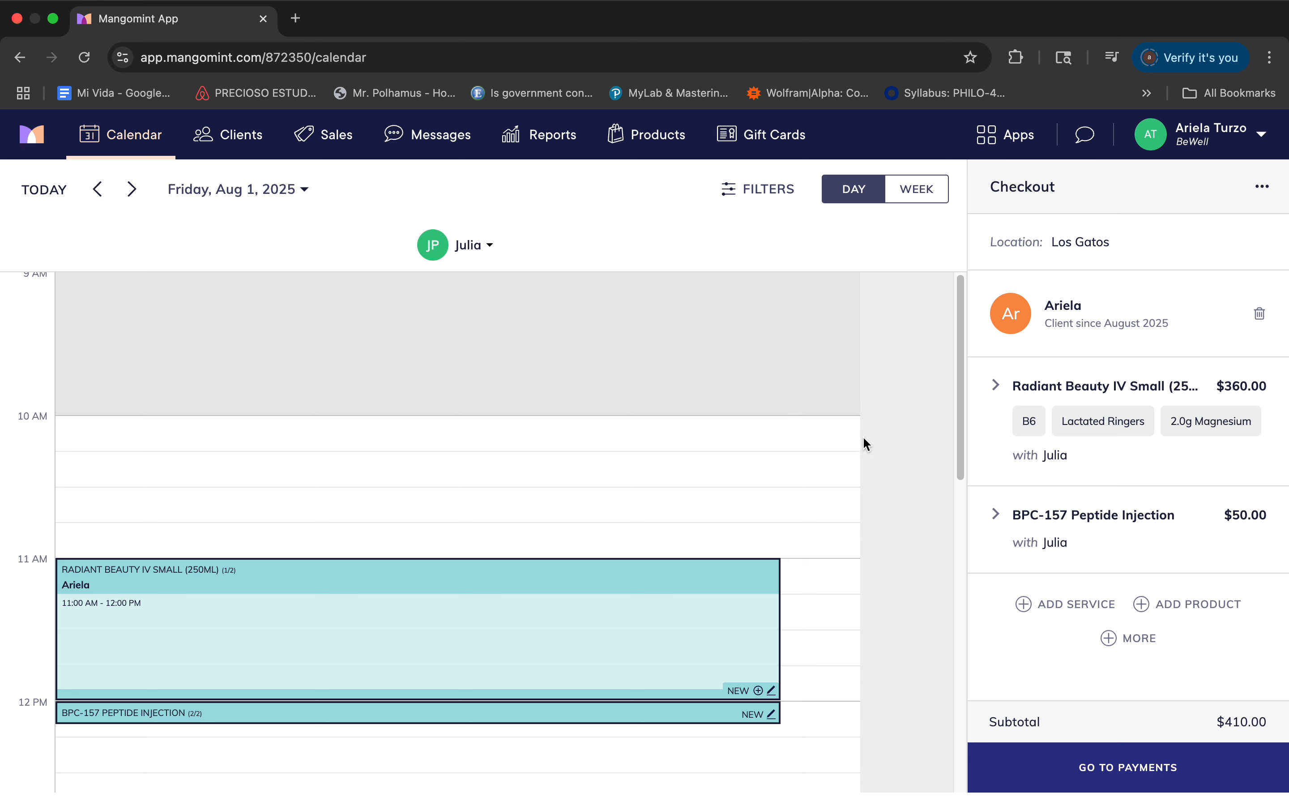
click(1144, 644)
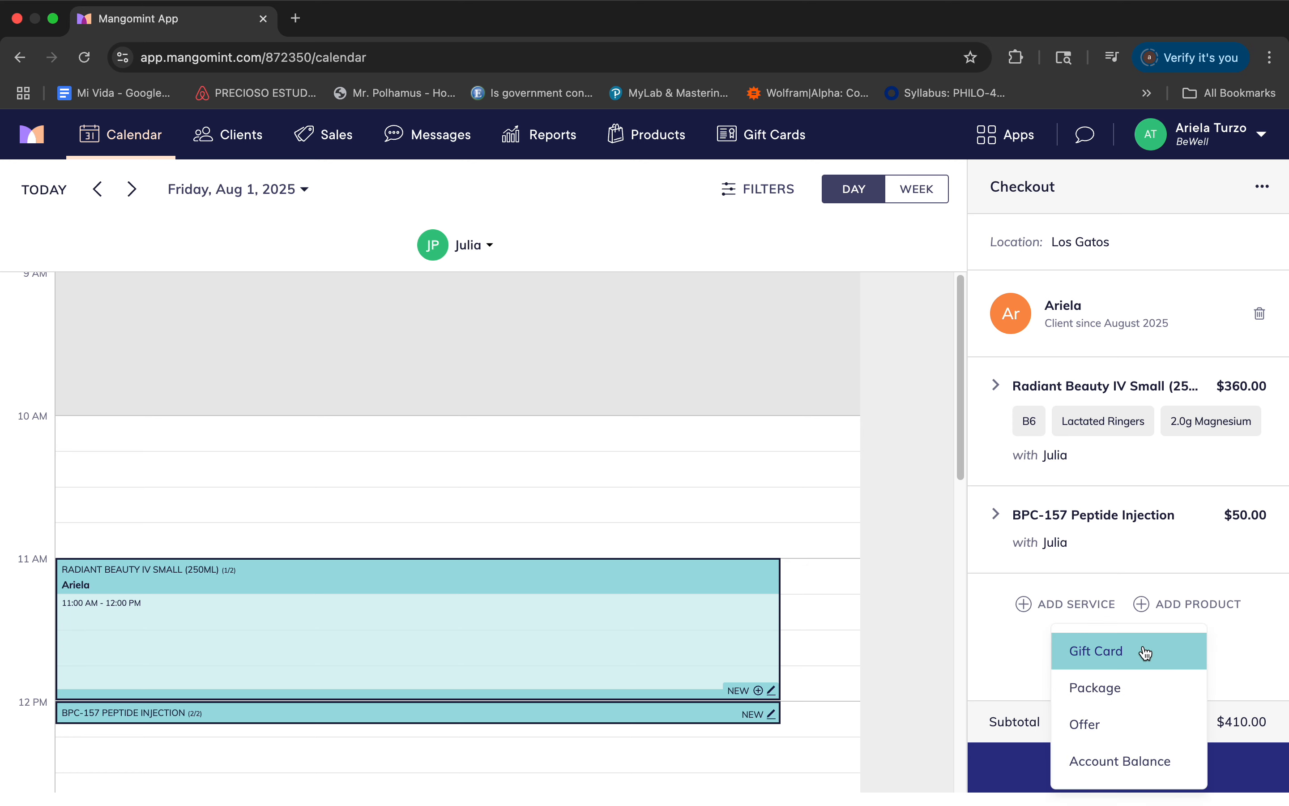
click(1227, 650)
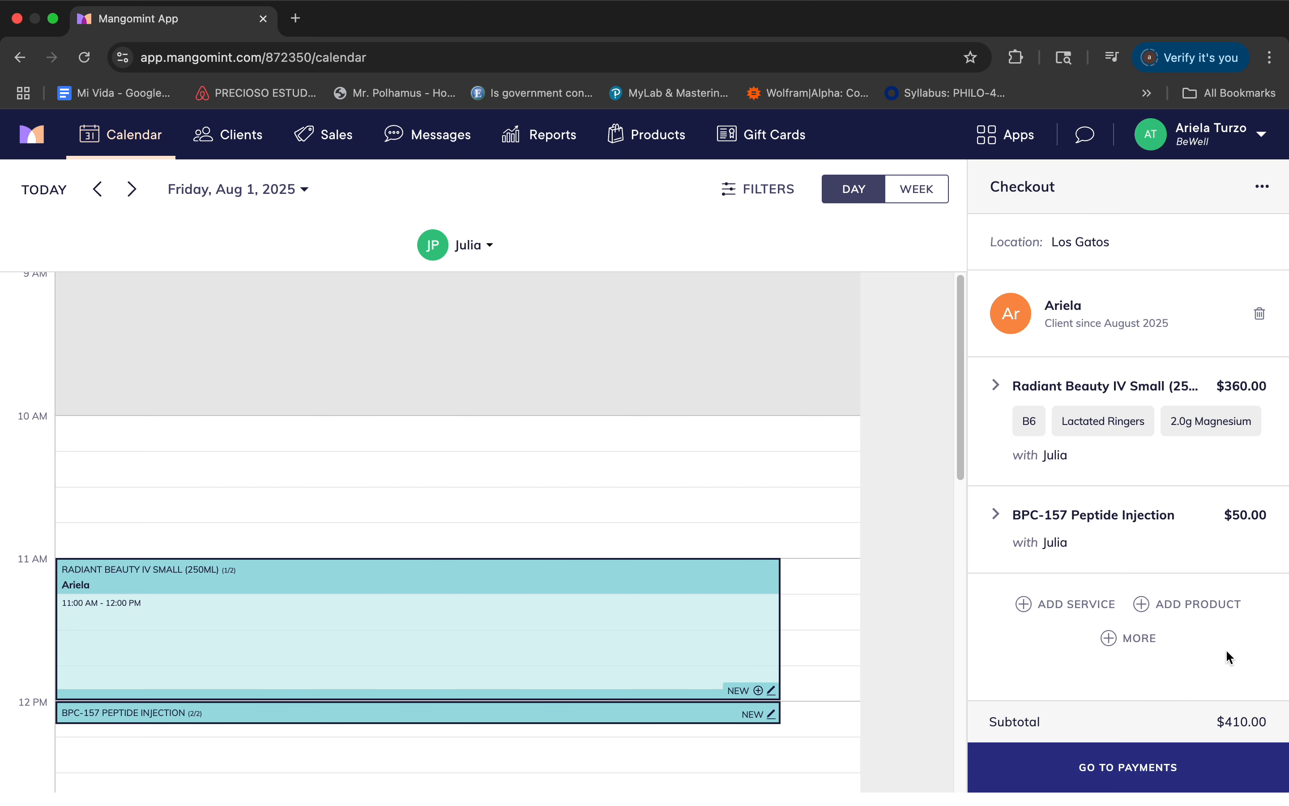
Proceed from the checkout to the payment stage for the appointment.
click(1119, 764)
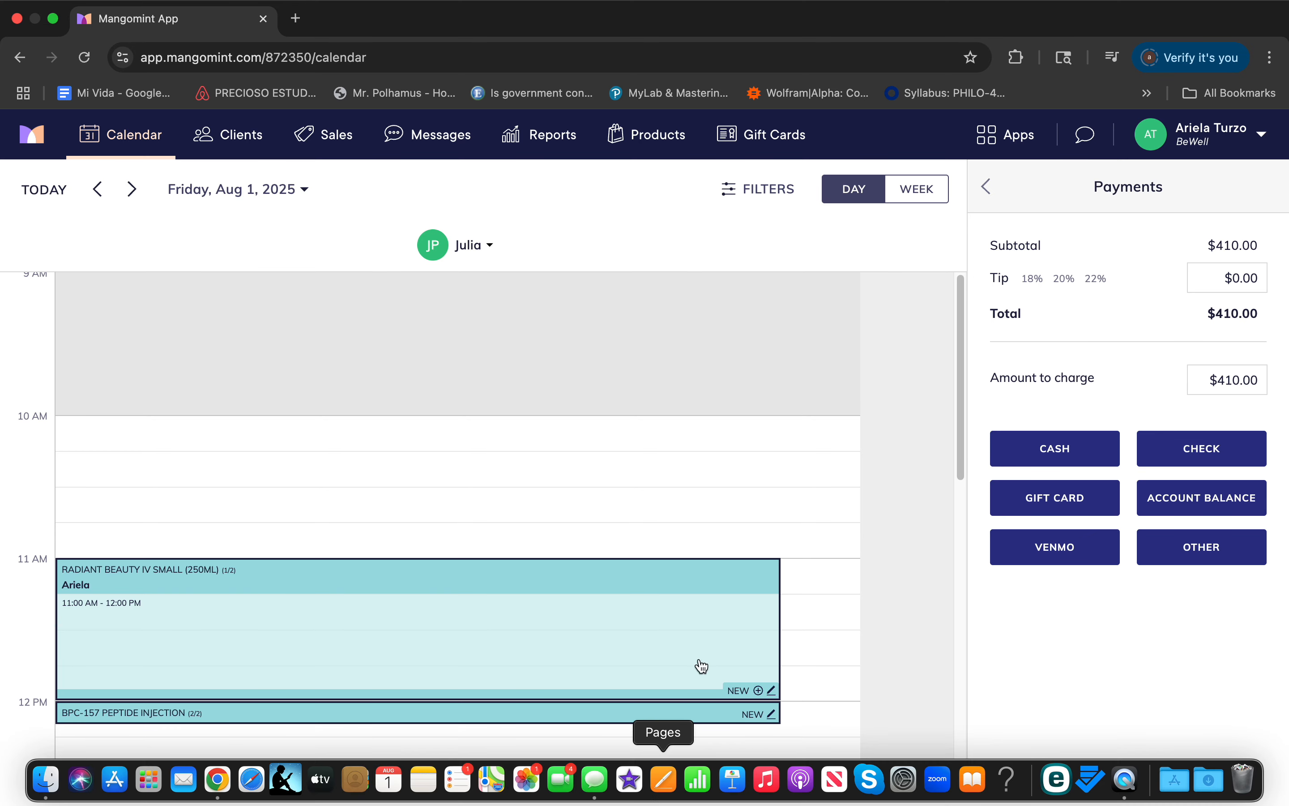
mouse_move(1066, 2)
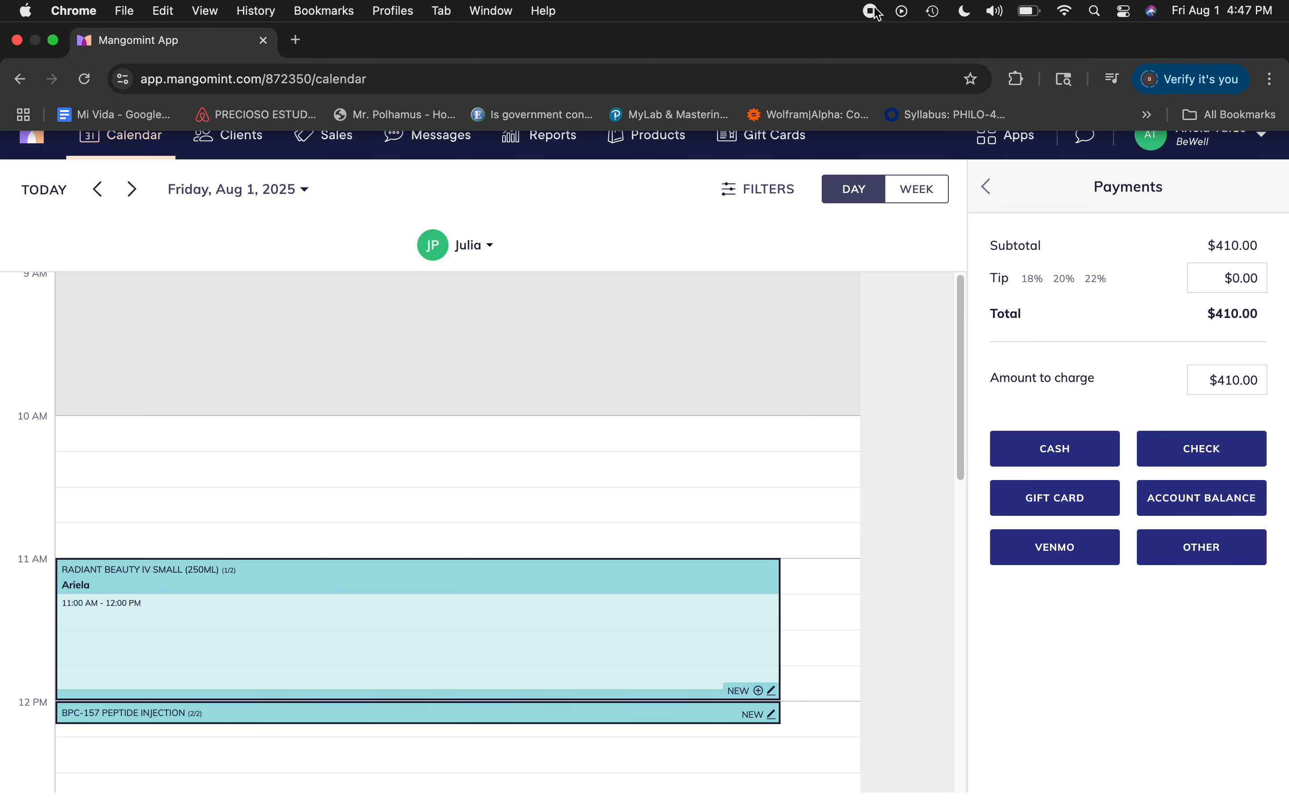